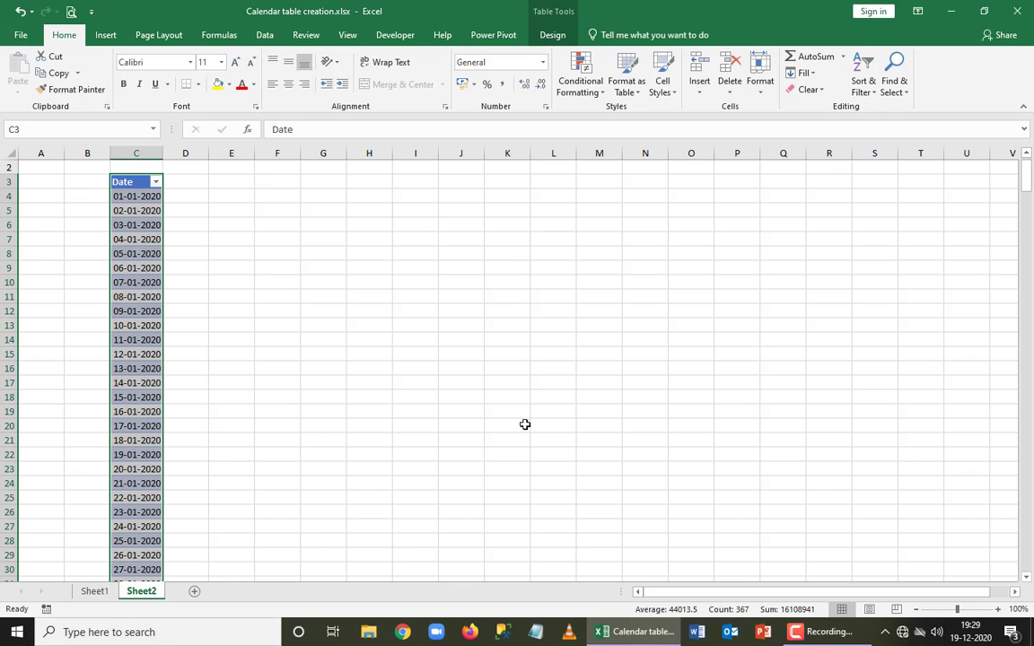
# Open the Power Pivot data model for the workbook and display Table1, which holds only the Date column
pyautogui.click(493, 36)
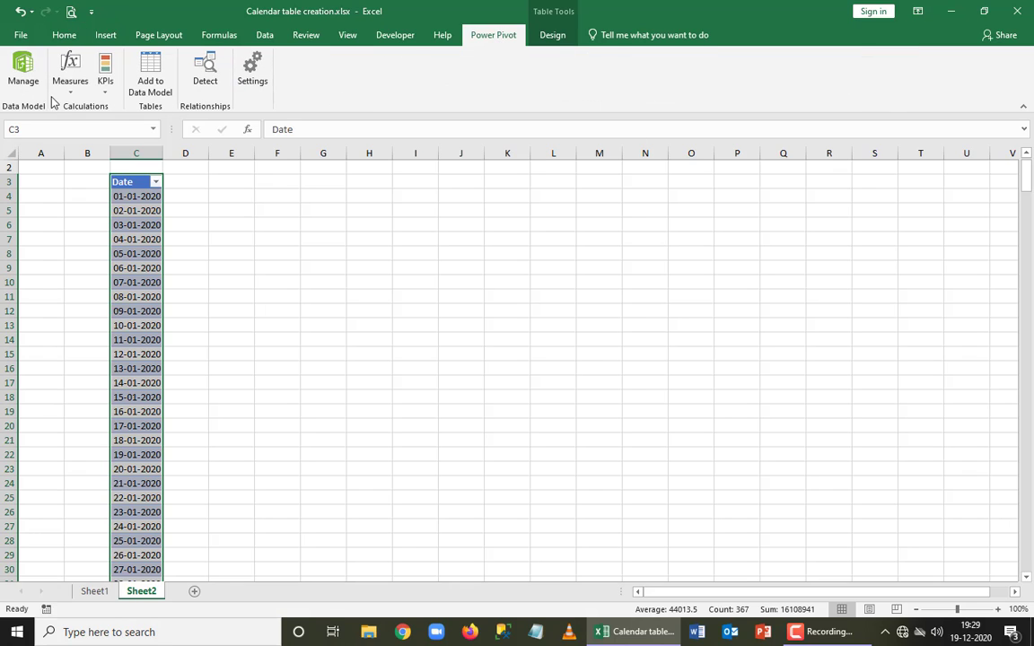
pyautogui.click(27, 71)
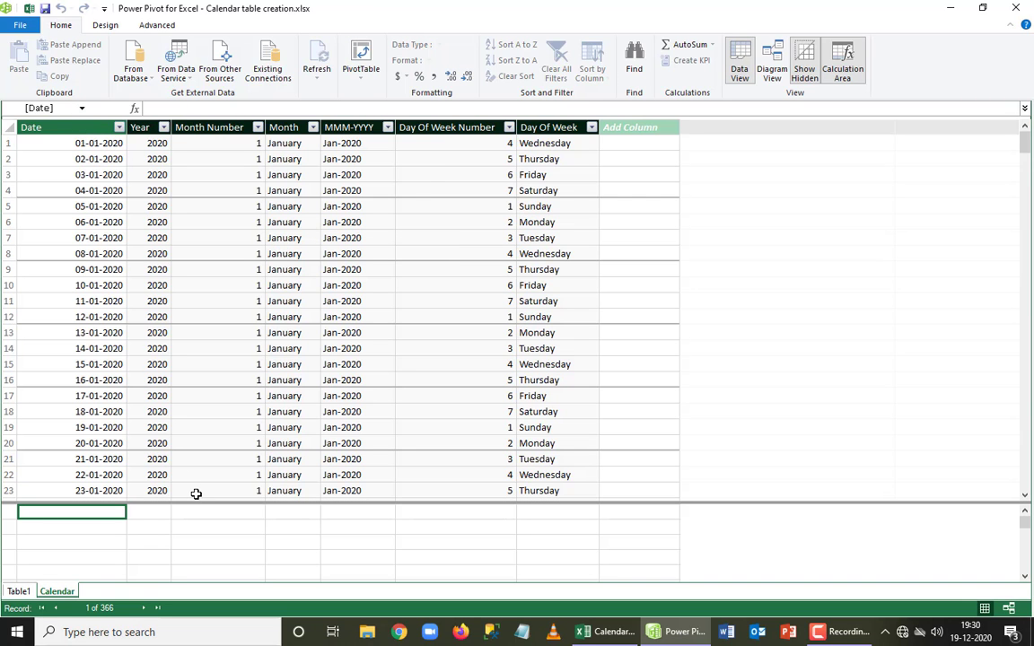
pyautogui.click(18, 591)
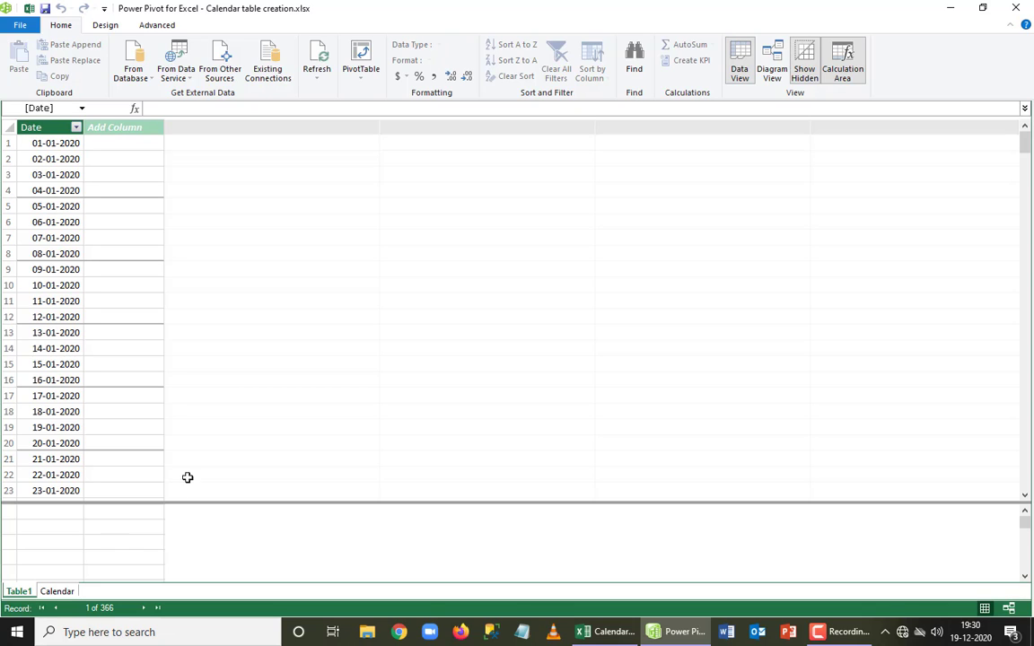
# Add a new calculated column named Year to Table1
pyautogui.click(146, 127)
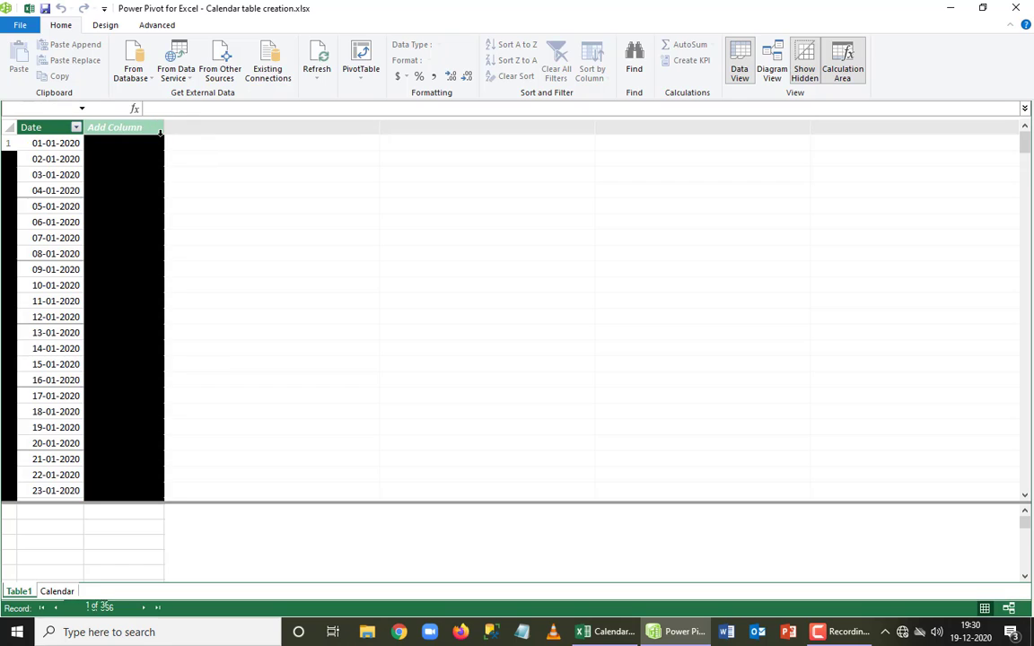
pyautogui.doubleClick(159, 130)
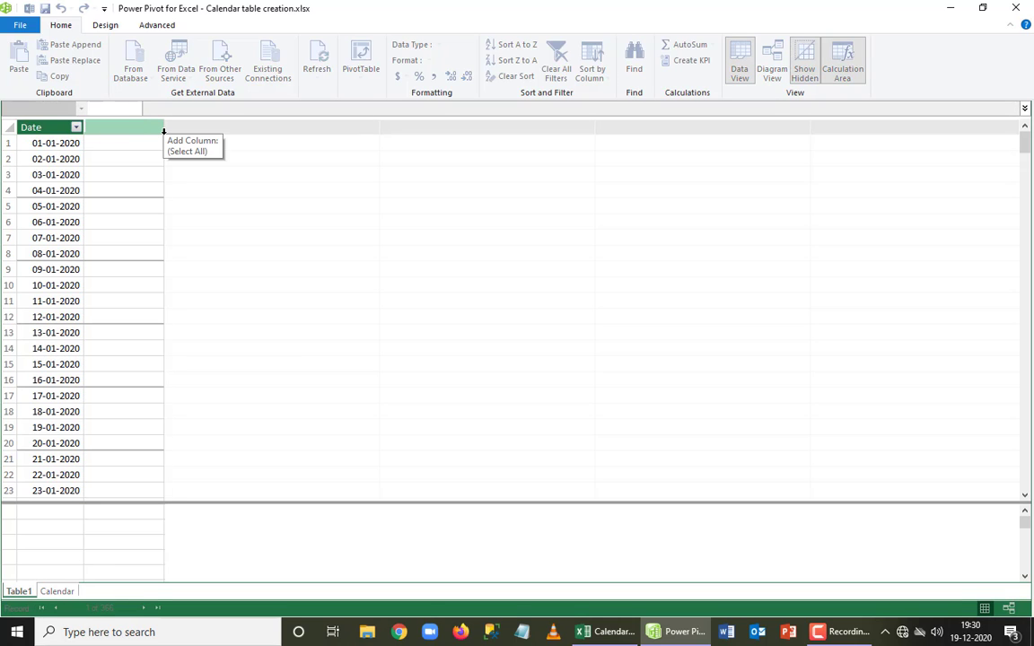
pyautogui.write('Year')
pyautogui.press('Return')
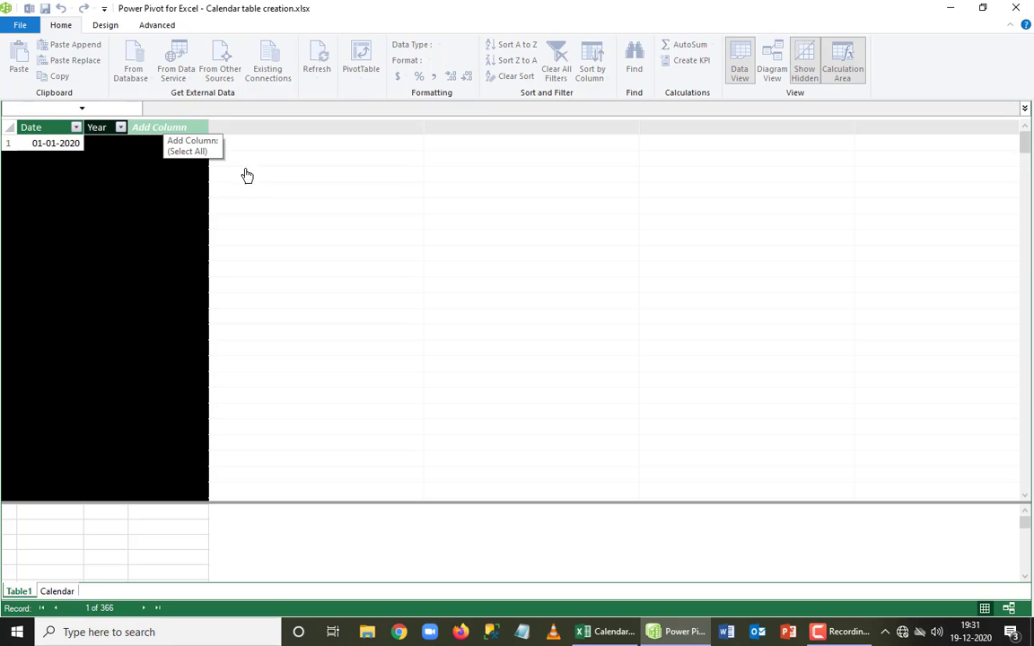
# Fill the Year column with the formula =YEAR(Table1[Date])
pyautogui.click(100, 128)
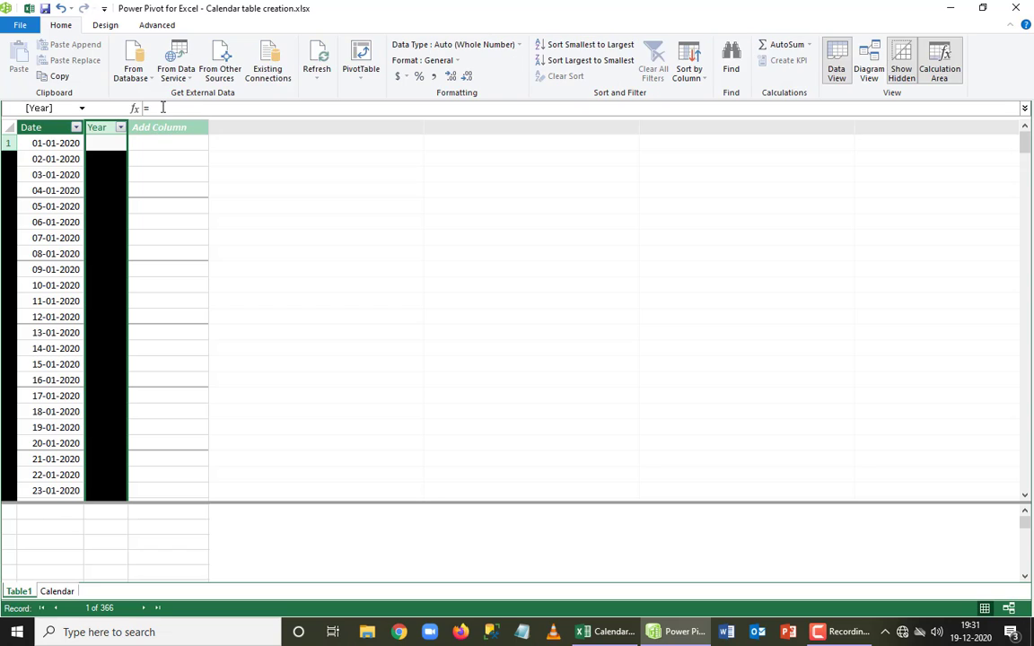
pyautogui.click(163, 108)
pyautogui.write('y')
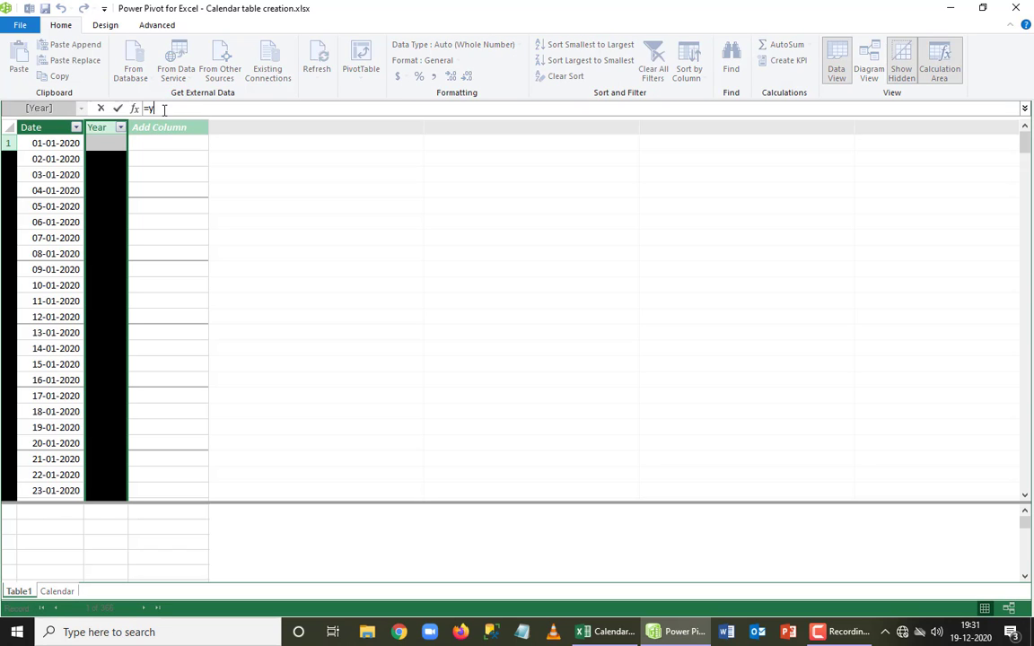
pyautogui.write('e')
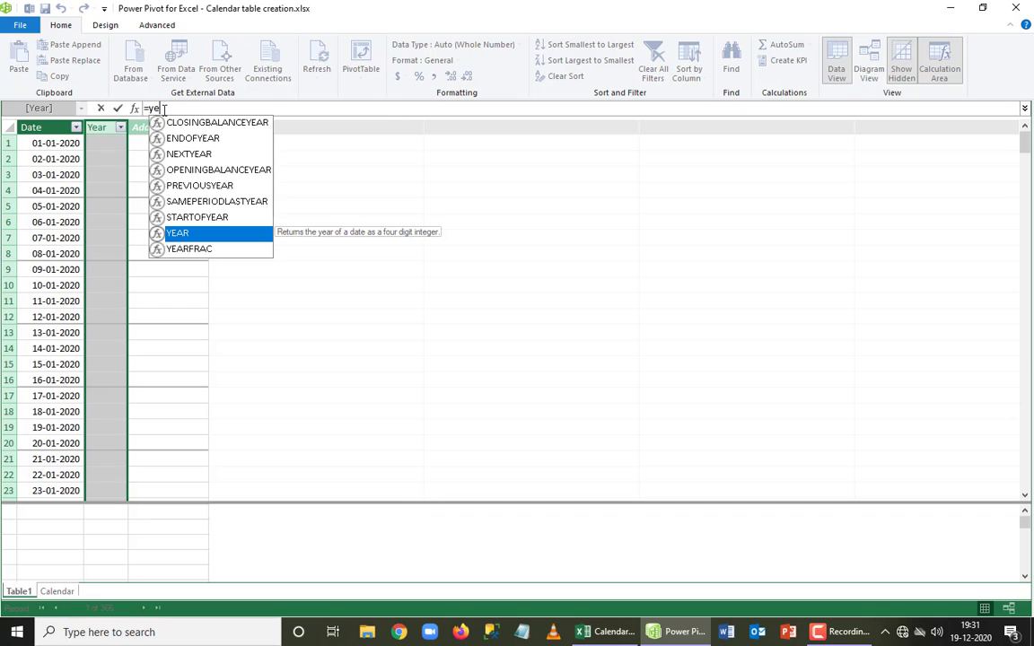
pyautogui.press('Tab')
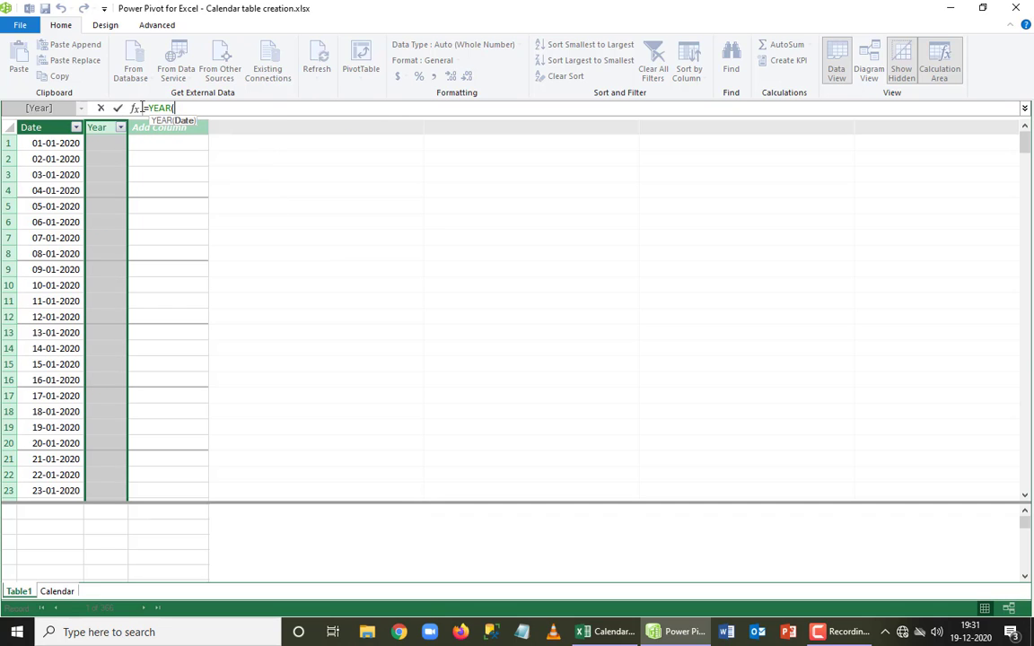
pyautogui.click(45, 127)
pyautogui.write(')')
pyautogui.press('Return')
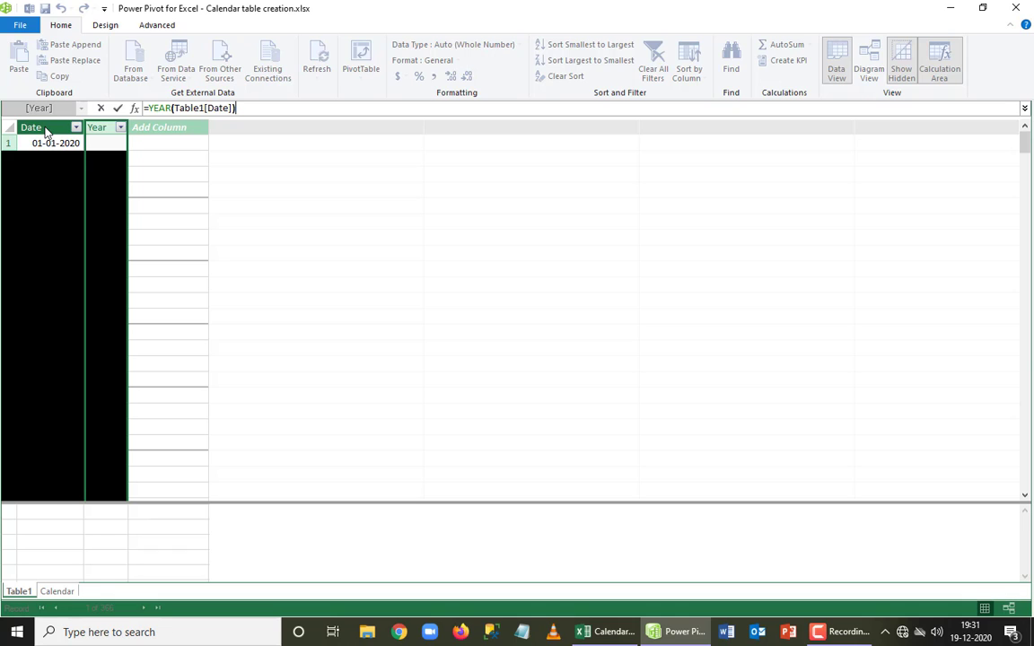
pyautogui.press('Return')
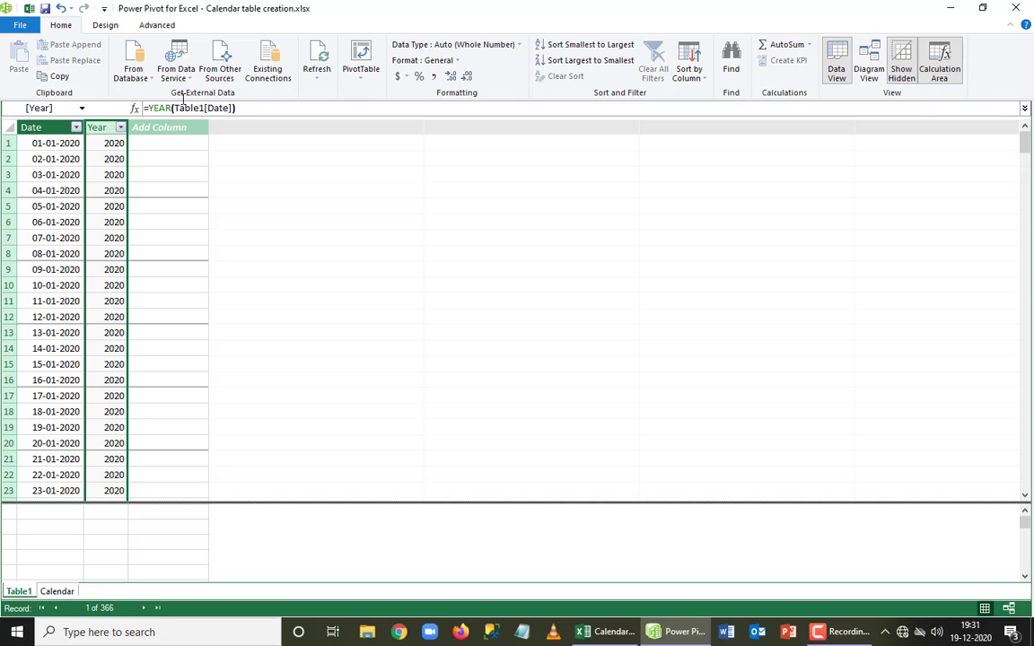
# Add a new column named Month Nos after the Year column
pyautogui.click(175, 127)
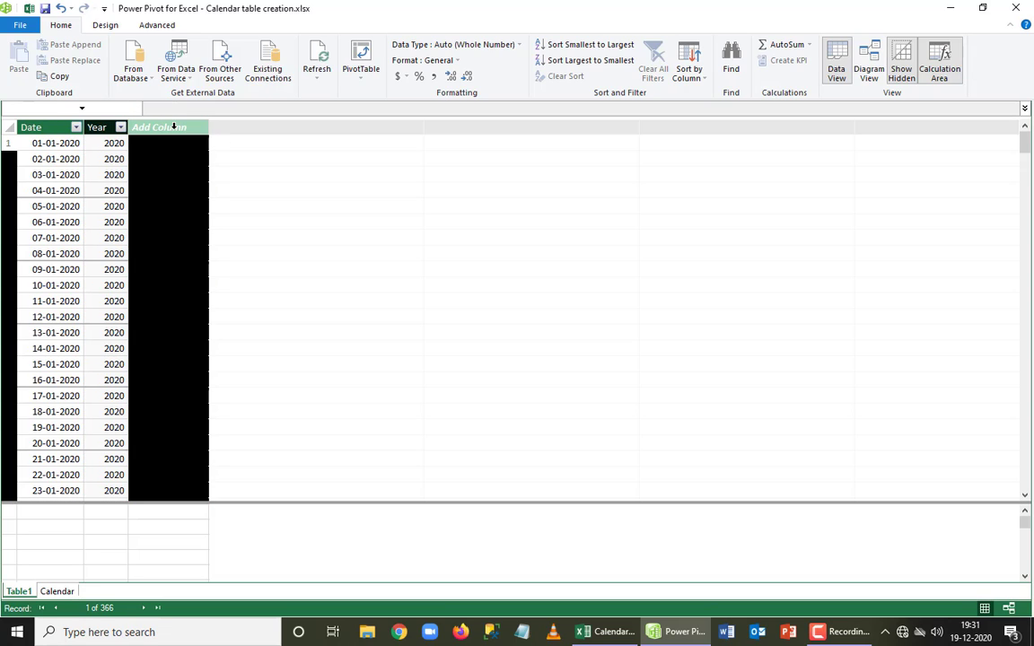
pyautogui.doubleClick(175, 127)
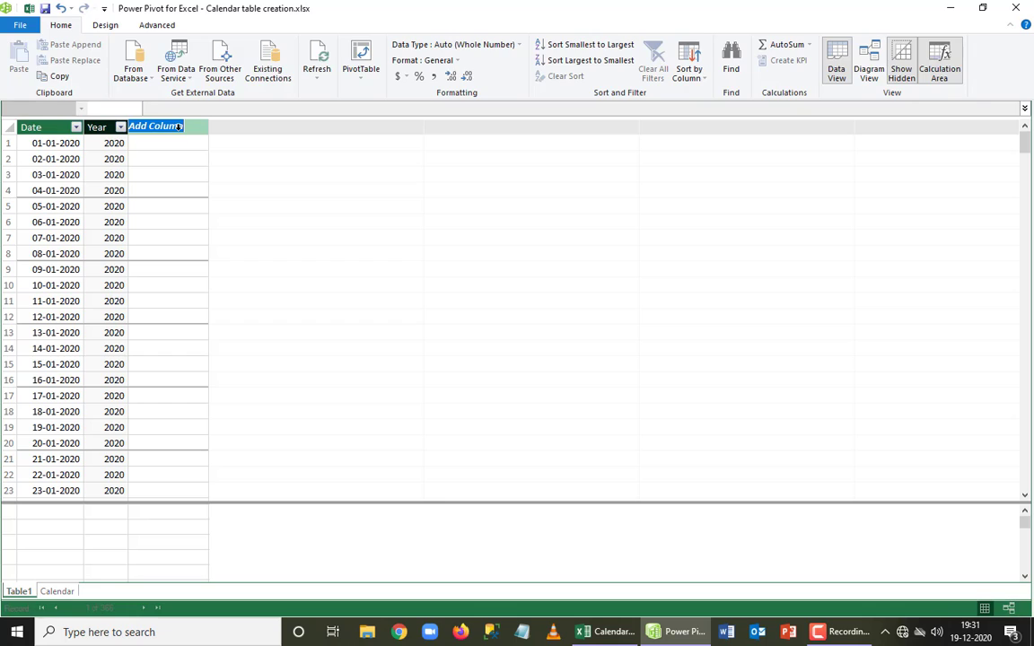
pyautogui.write('MOnth')
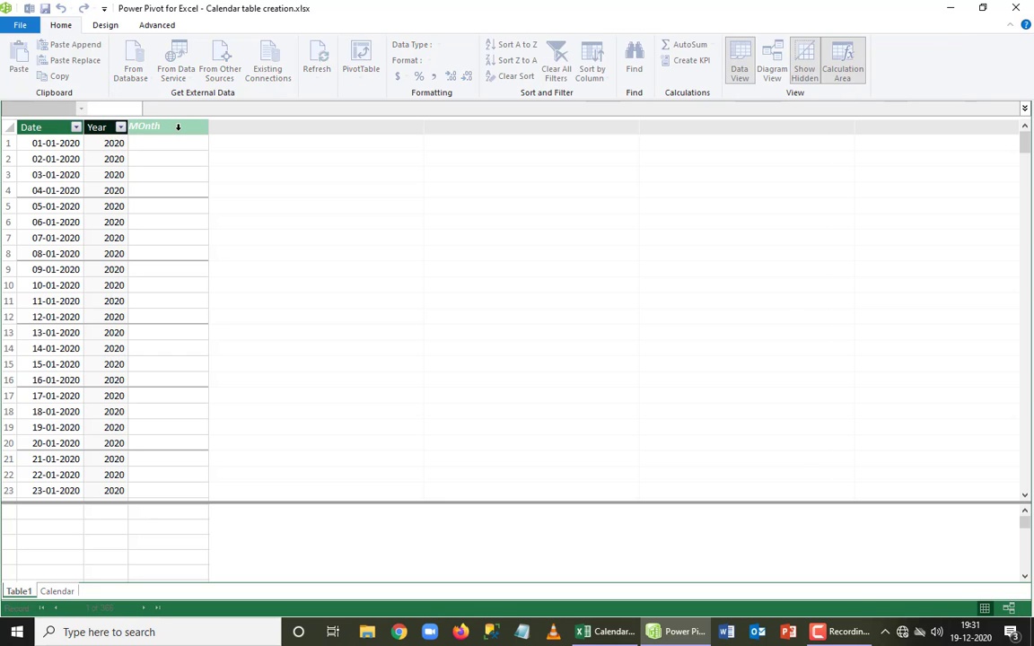
pyautogui.press('BackSpace')
pyautogui.press('BackSpace')
pyautogui.press('BackSpace')
pyautogui.press('BackSpace')
pyautogui.press('BackSpace')
pyautogui.write('Month Nos')
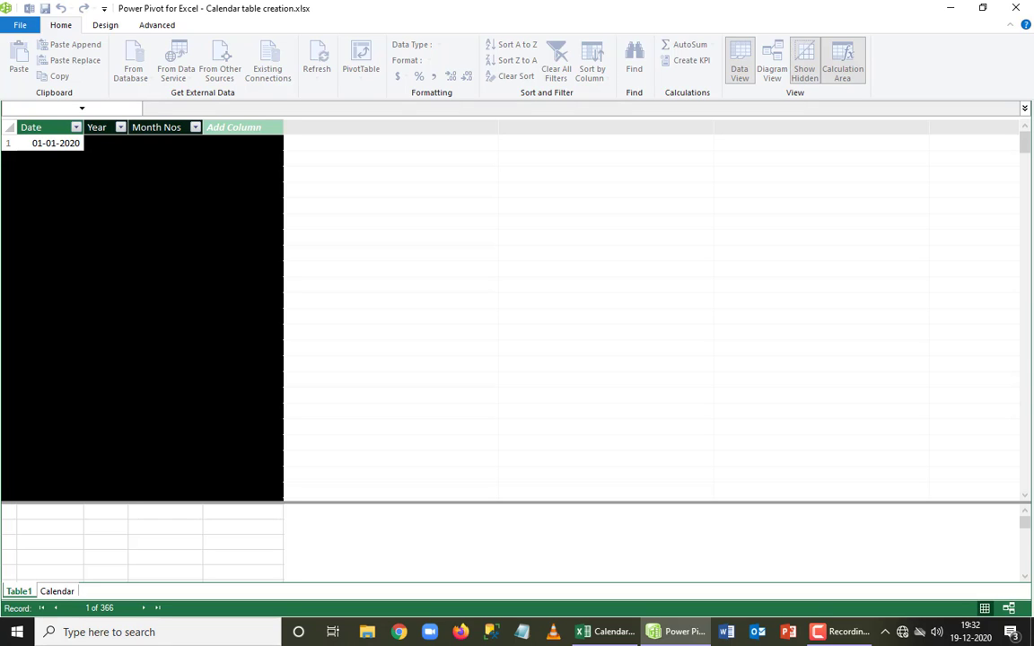
# Fill the Month Nos column with the formula =MONTH(Table1[Date])
pyautogui.click(156, 127)
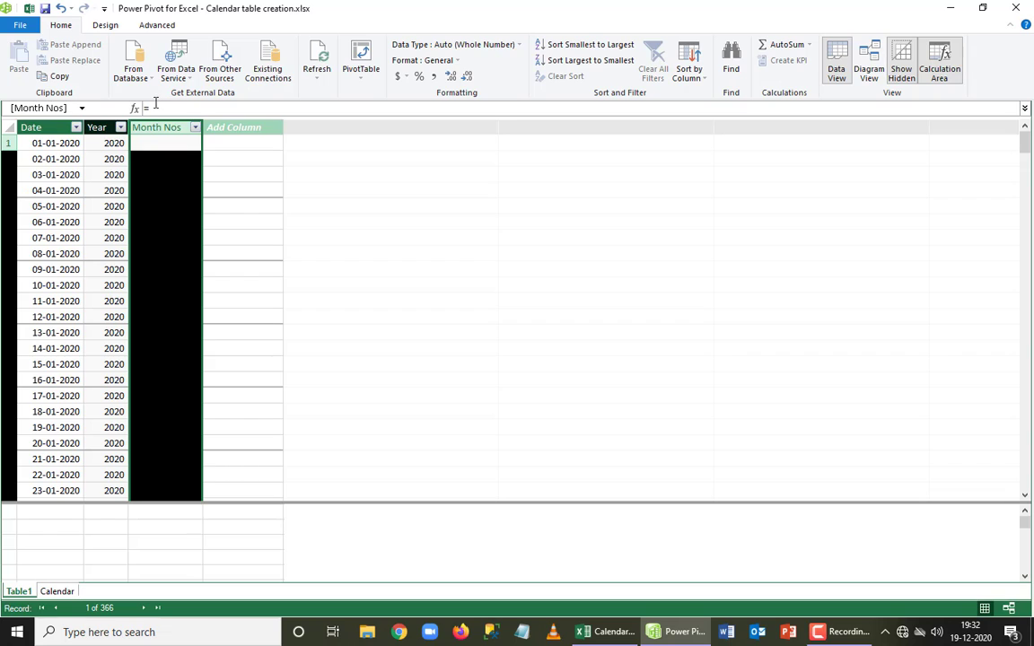
pyautogui.click(186, 109)
pyautogui.write('m')
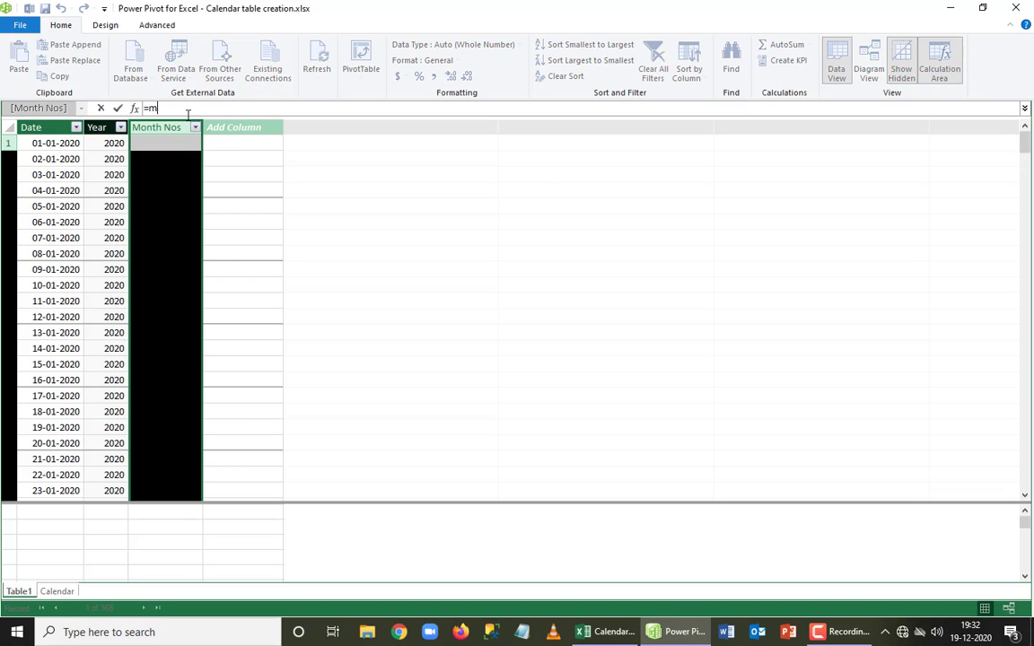
pyautogui.write('onth')
pyautogui.press('Tab')
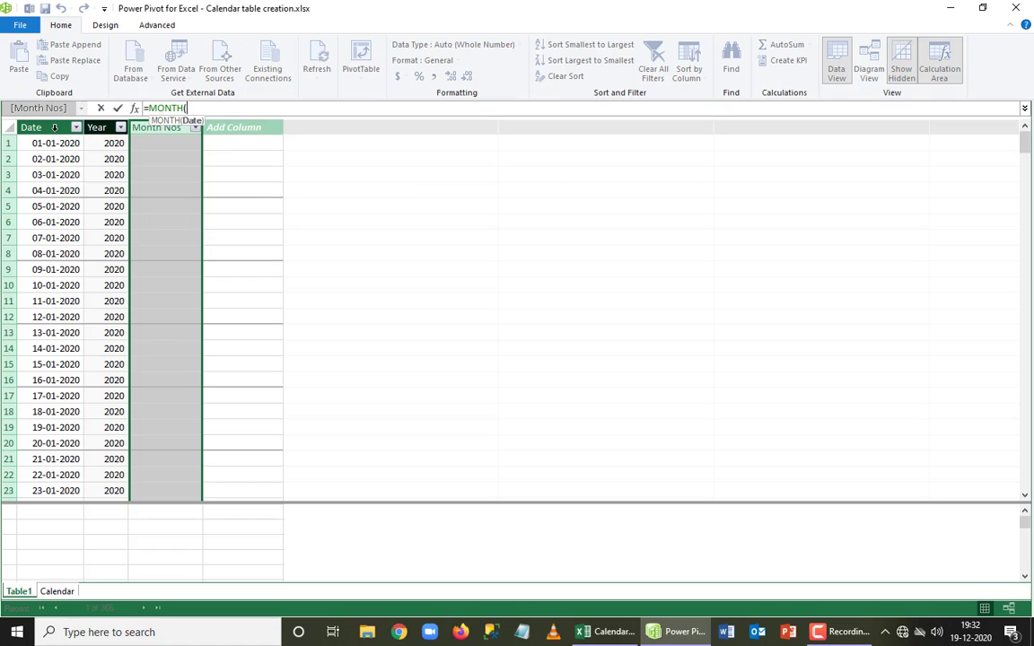
pyautogui.click(54, 127)
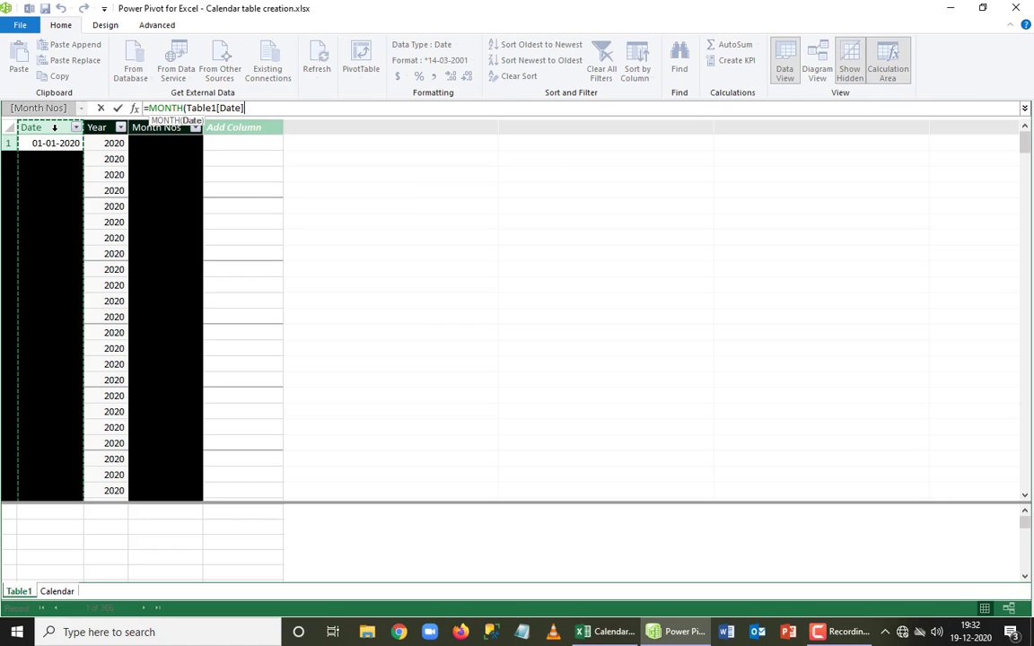
pyautogui.write(')')
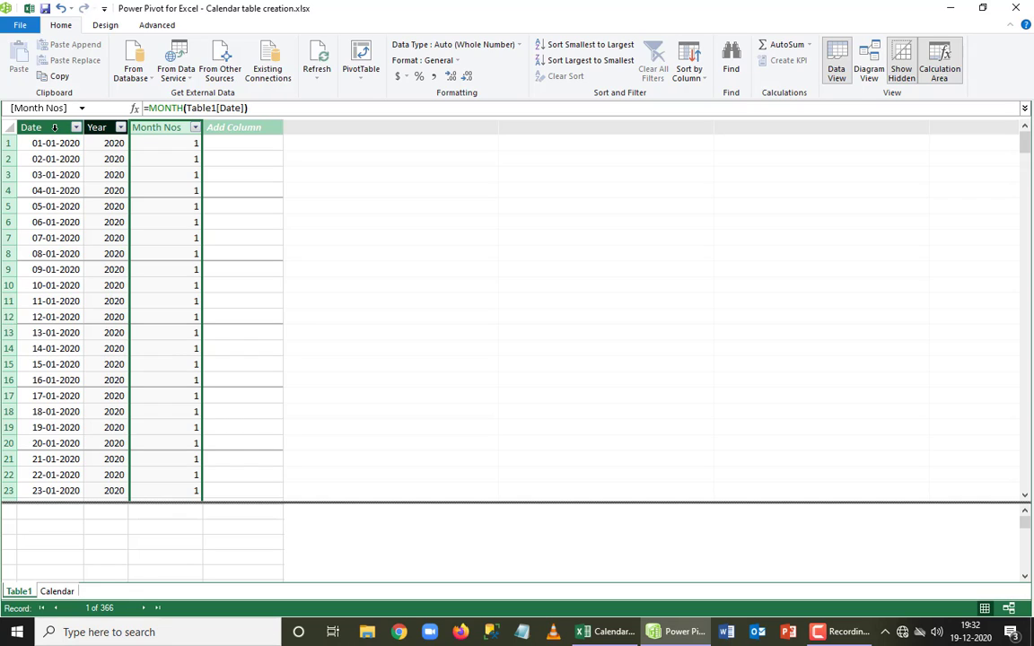
# Add a new column named Month Name after the Month Nos column
pyautogui.click(239, 127)
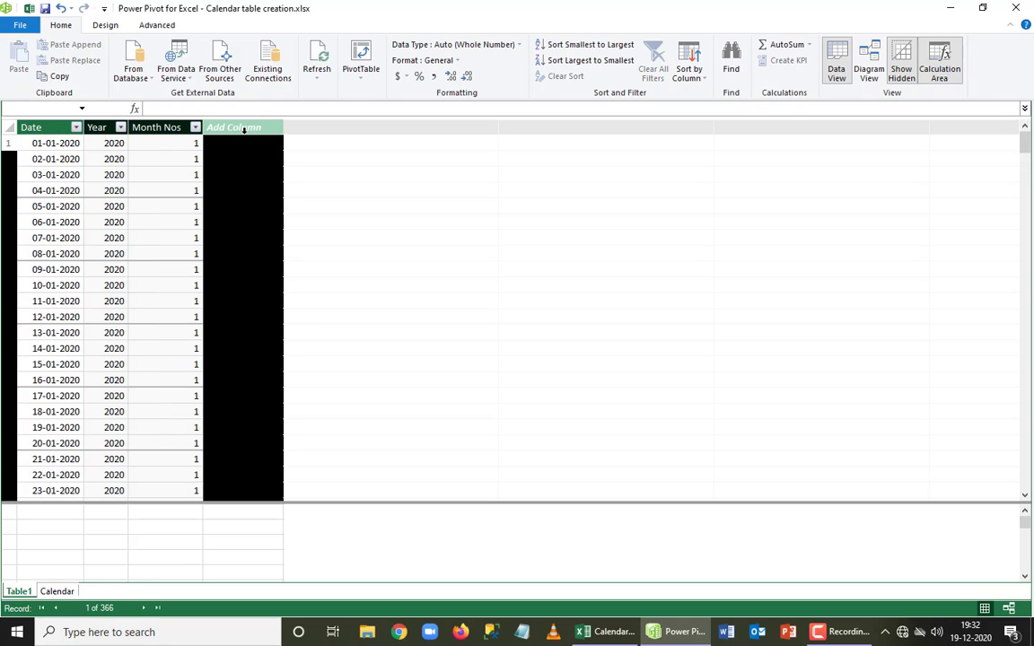
pyautogui.doubleClick(270, 126)
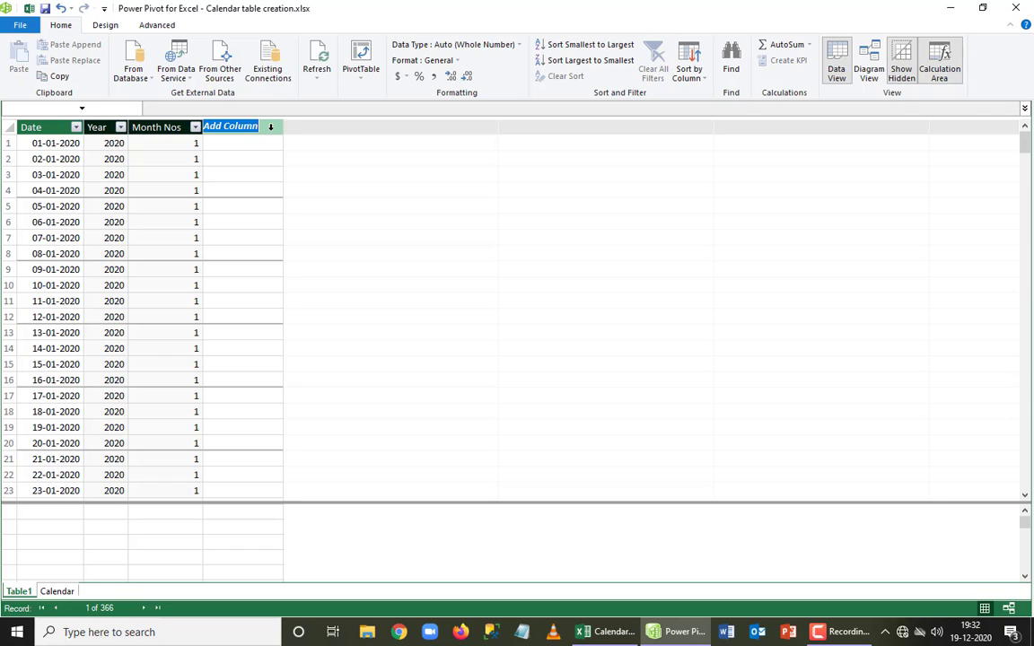
pyautogui.write('Add Mon')
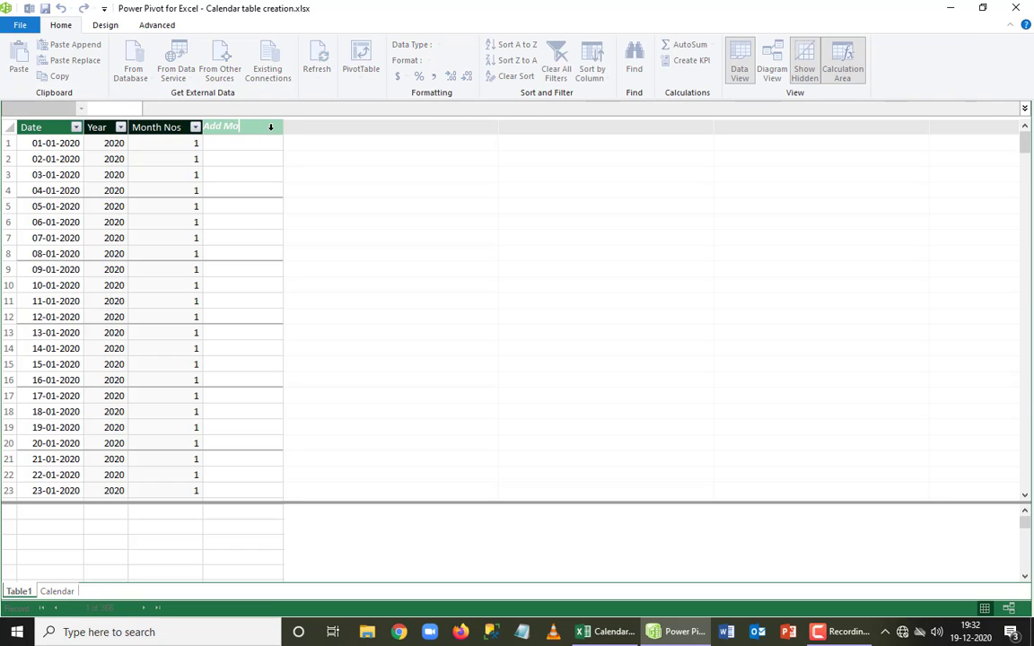
pyautogui.press('BackSpace')
pyautogui.press('BackSpace')
pyautogui.press('BackSpace')
pyautogui.press('BackSpace')
pyautogui.press('BackSpace')
pyautogui.press('BackSpace')
pyautogui.press('BackSpace')
pyautogui.write('Month Nameo')
pyautogui.press('Return')
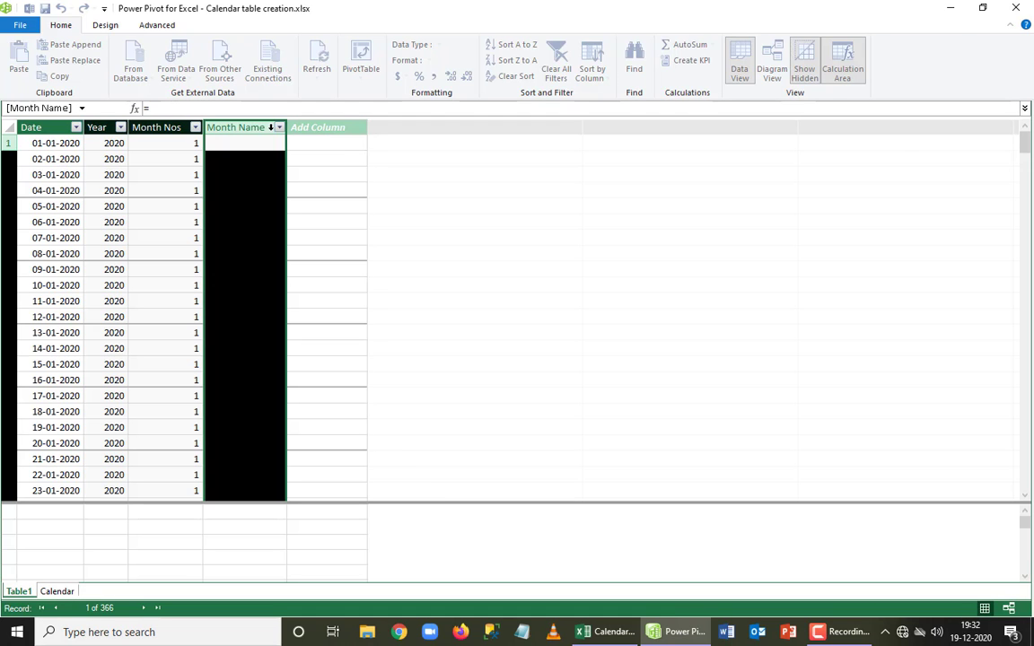
# Fill the Month Name column with the formula =FORMAT(Table1[Date],"MMMM")
pyautogui.click(179, 108)
pyautogui.write('f')
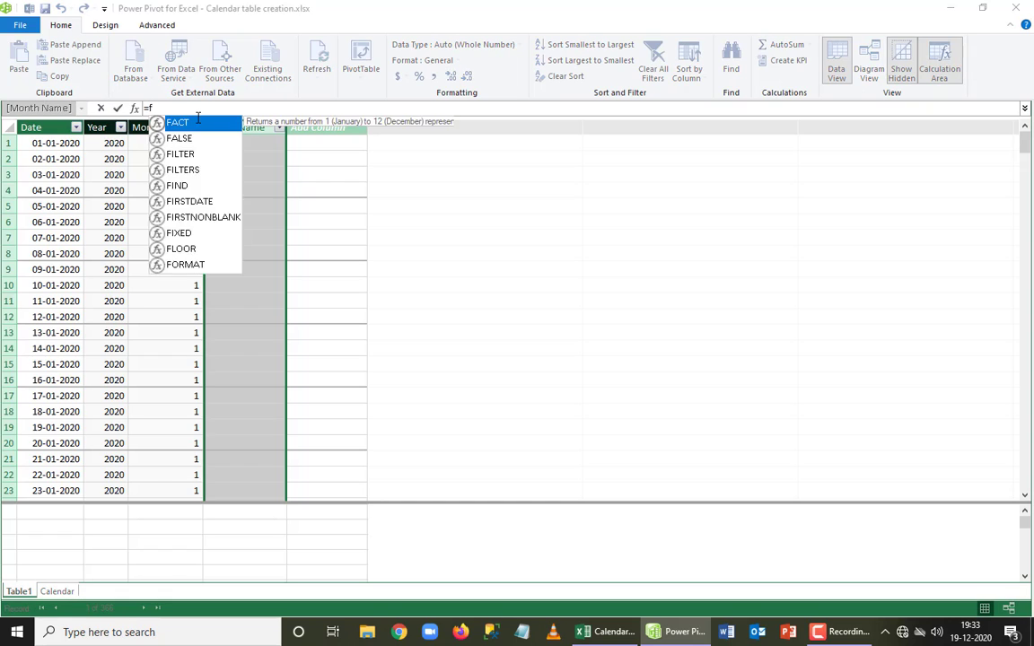
pyautogui.write('orma')
pyautogui.press('Tab')
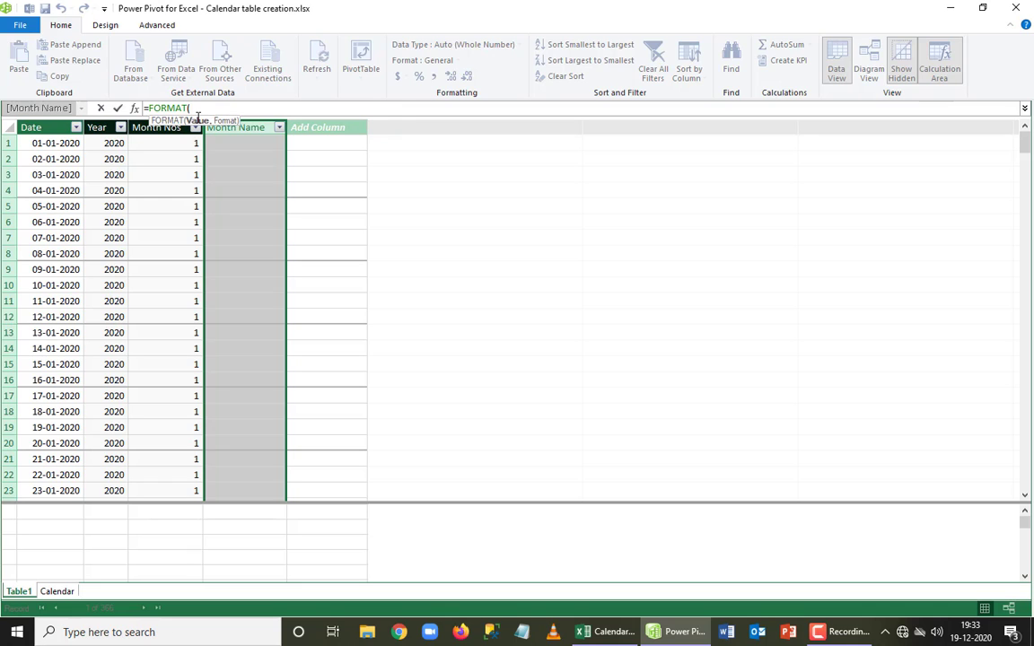
pyautogui.click(58, 123)
pyautogui.click(58, 126)
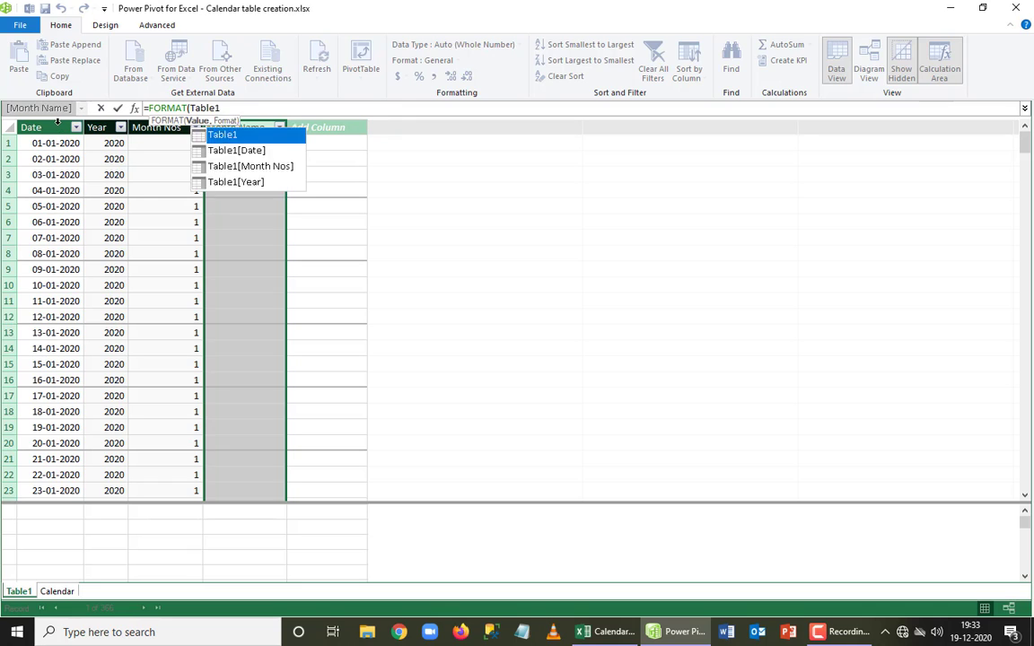
pyautogui.write(',')
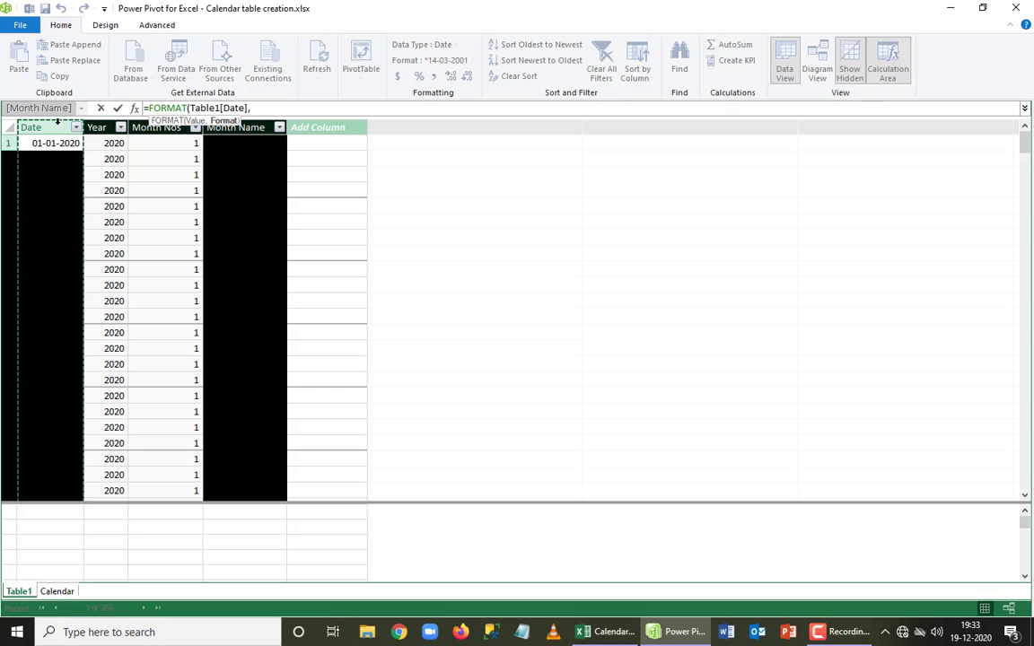
pyautogui.write('"MMM')
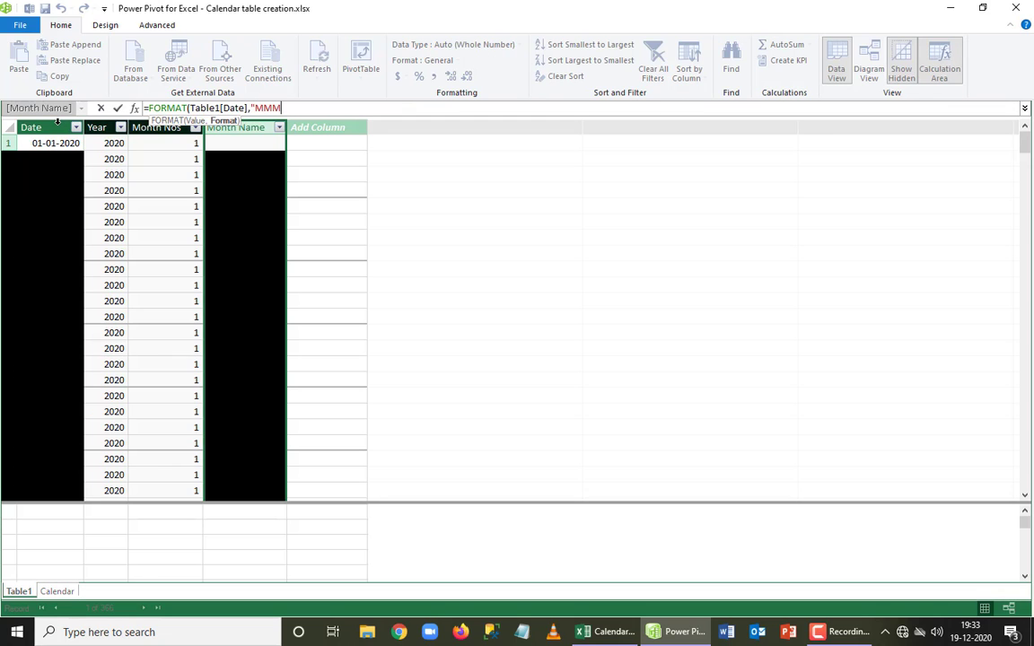
pyautogui.write('M")')
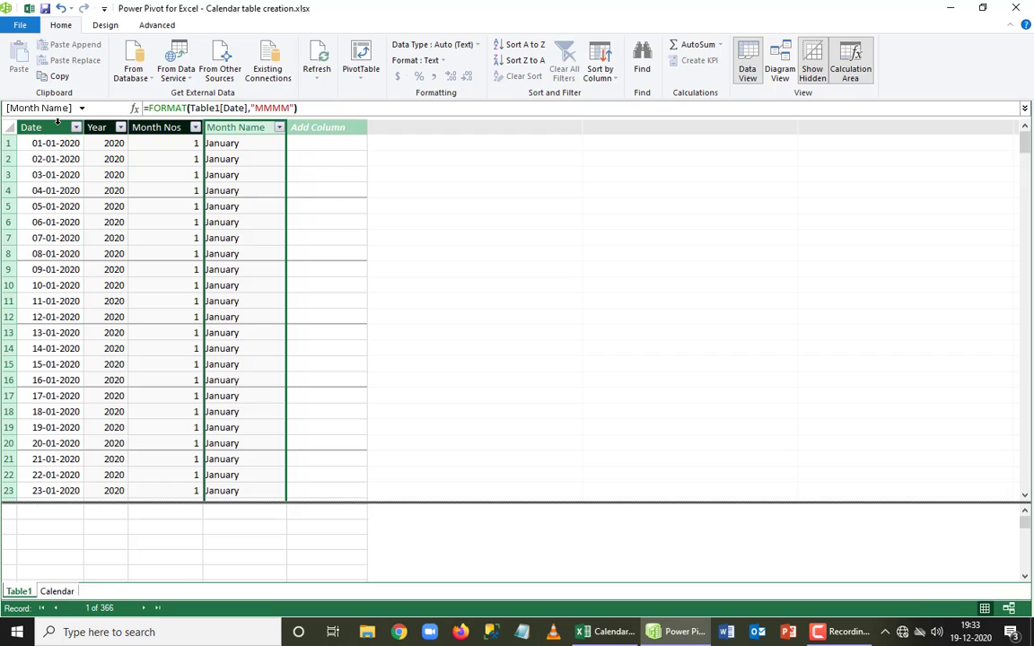
# Add a new column named Month & Year after the Month Name column
pyautogui.click(338, 126)
pyautogui.click(337, 126)
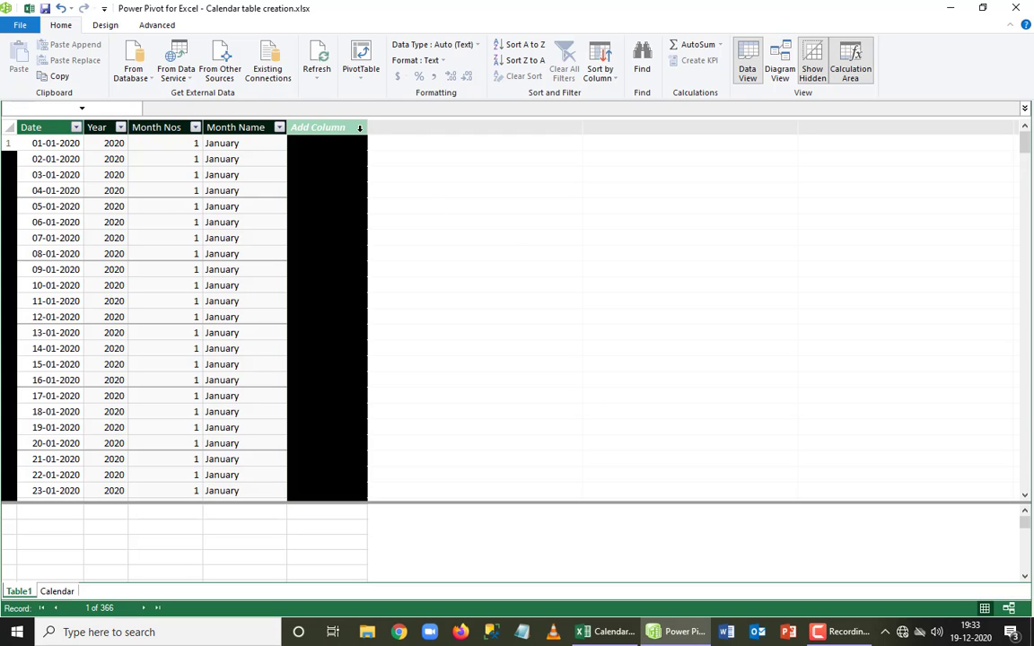
pyautogui.doubleClick(354, 127)
pyautogui.write('MOnth')
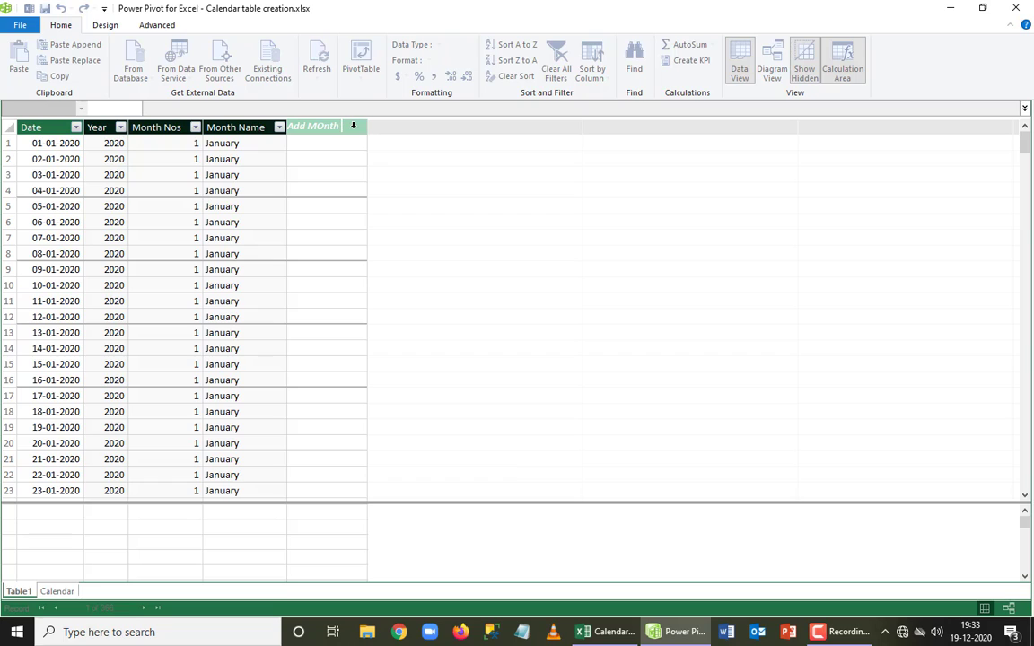
pyautogui.write(' & Year')
pyautogui.press('BackSpace')
pyautogui.write('o')
pyautogui.press('Return')
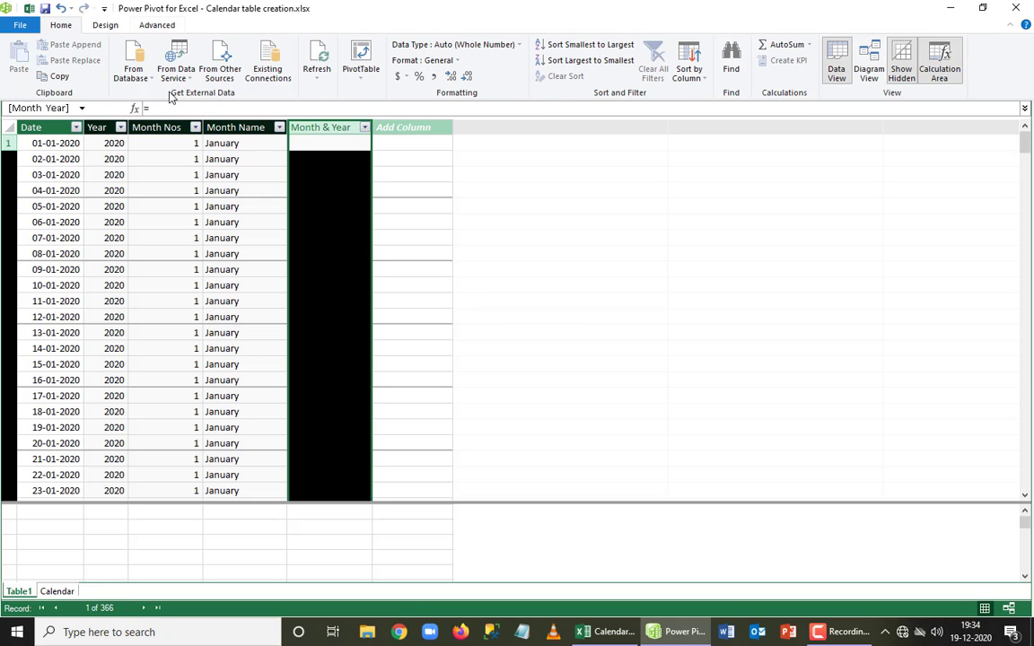
# Begin the Month & Year column's formula with =FORMAT(Table1[Date],"MMM")
pyautogui.click(163, 106)
pyautogui.write('f')
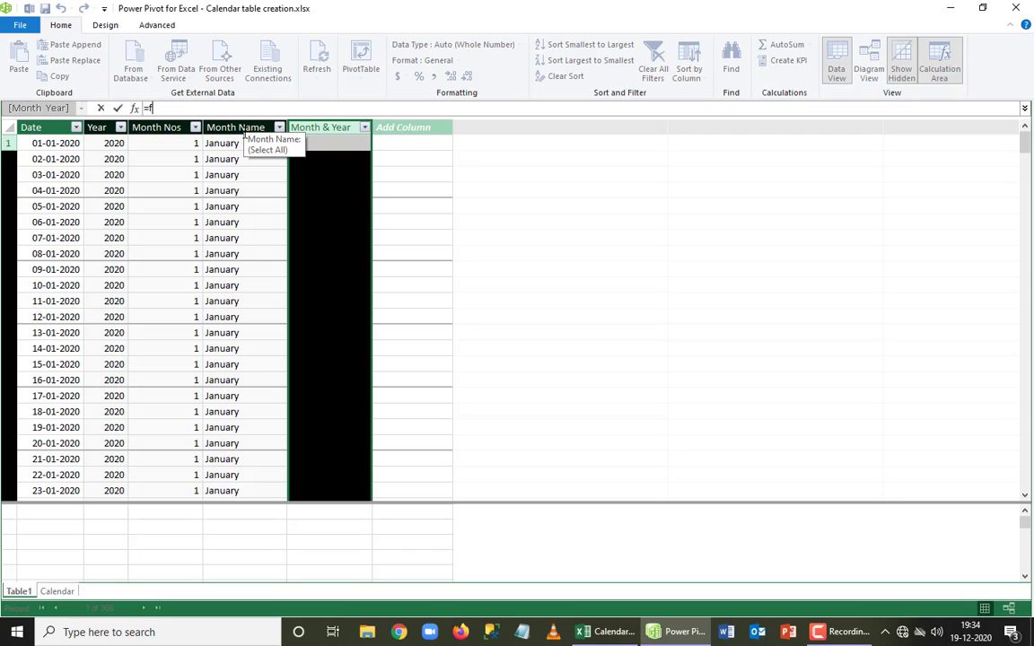
pyautogui.write('orm')
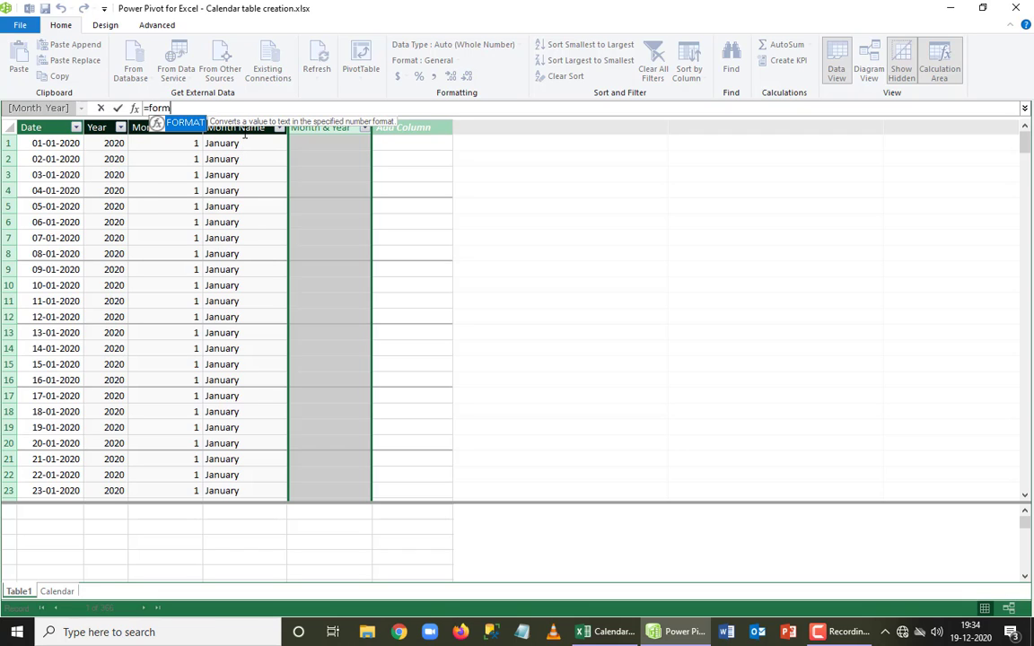
pyautogui.write('at')
pyautogui.press('Tab')
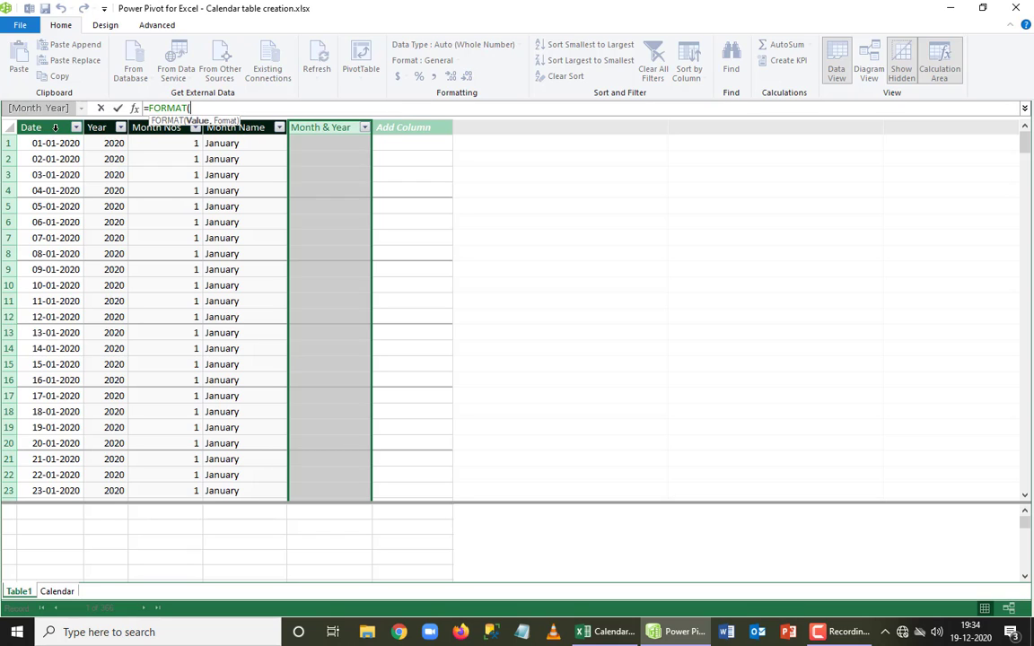
pyautogui.click(51, 127)
pyautogui.write(',')
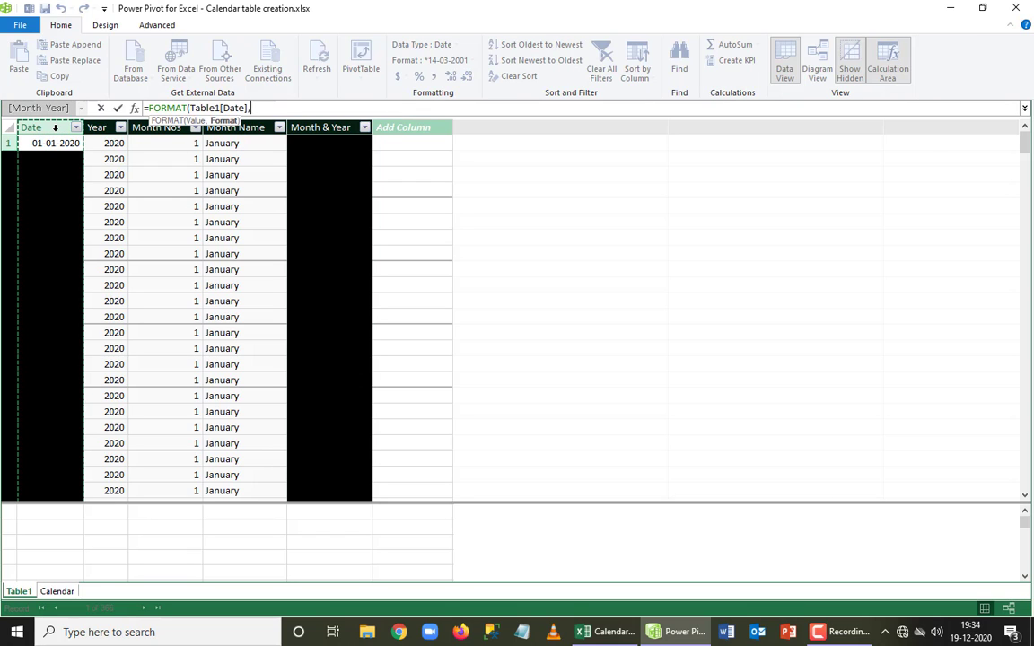
pyautogui.write('"')
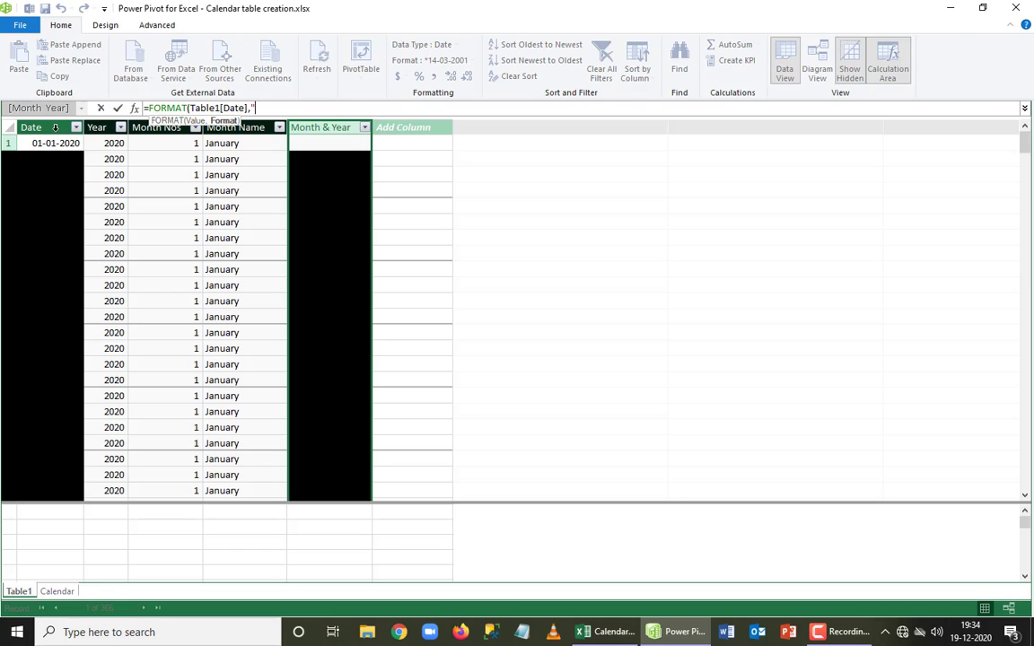
pyautogui.write('MMM"')
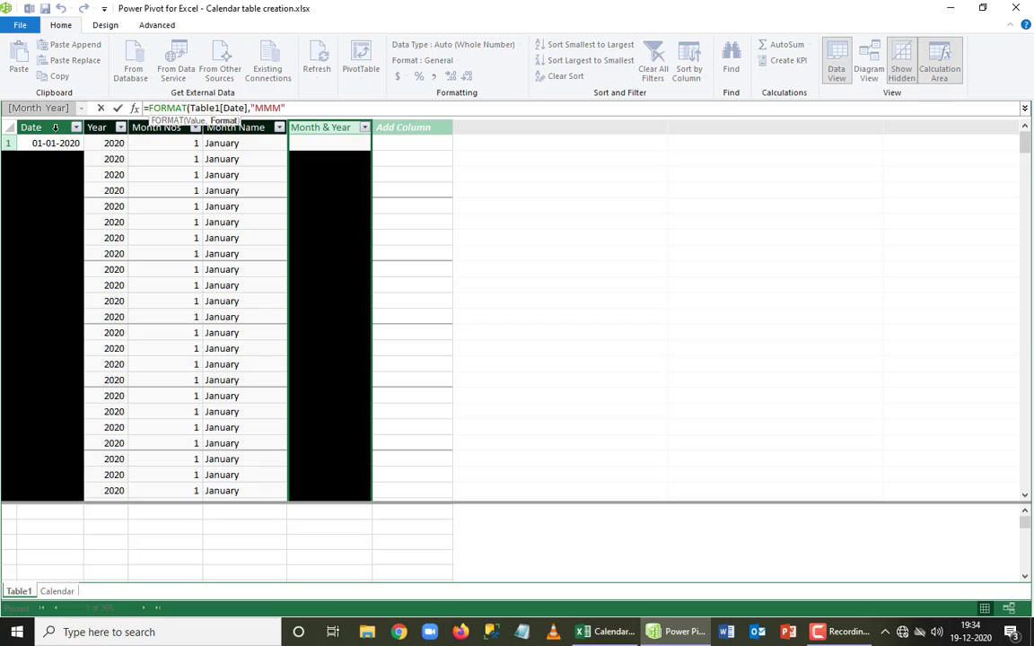
pyautogui.write(')')
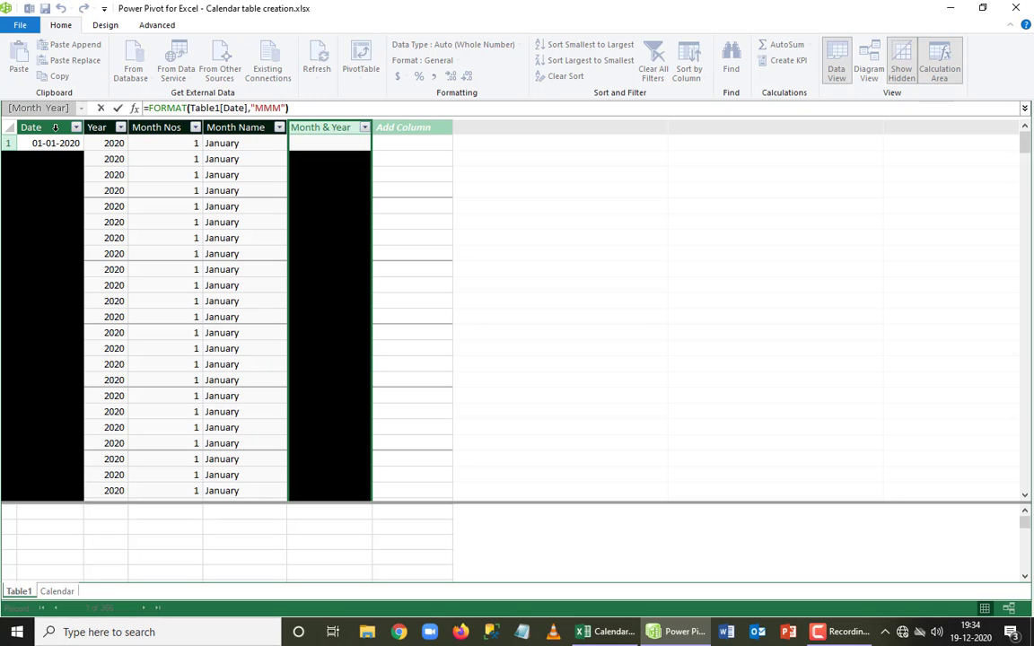
# Complete the Month & Year formula by appending &" "& Year(Table1[Date]) and apply it to the column
pyautogui.write('& Year(')
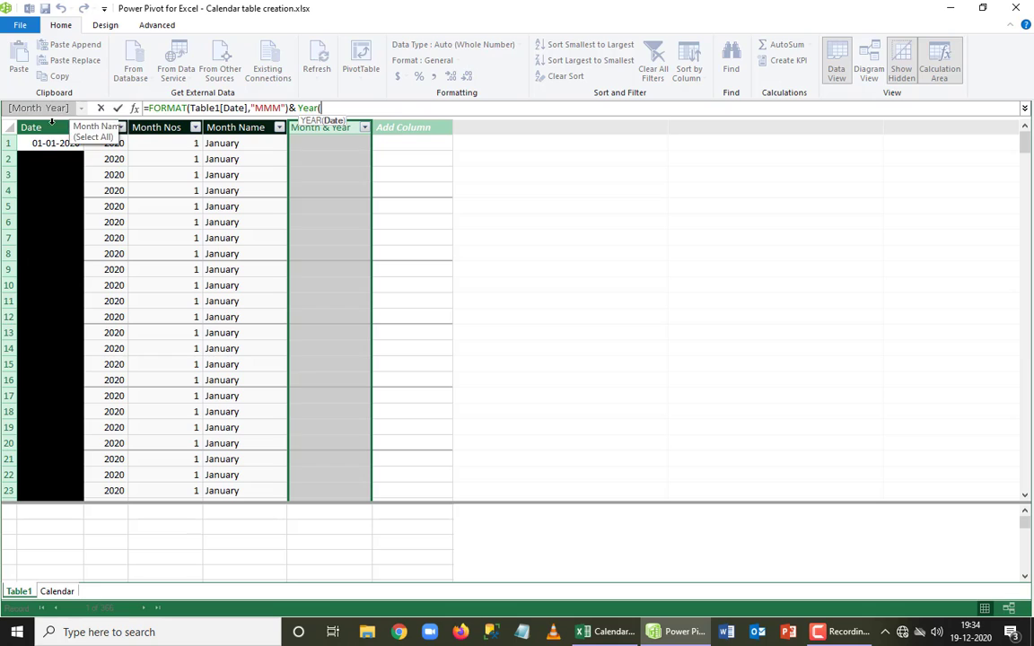
pyautogui.click(52, 123)
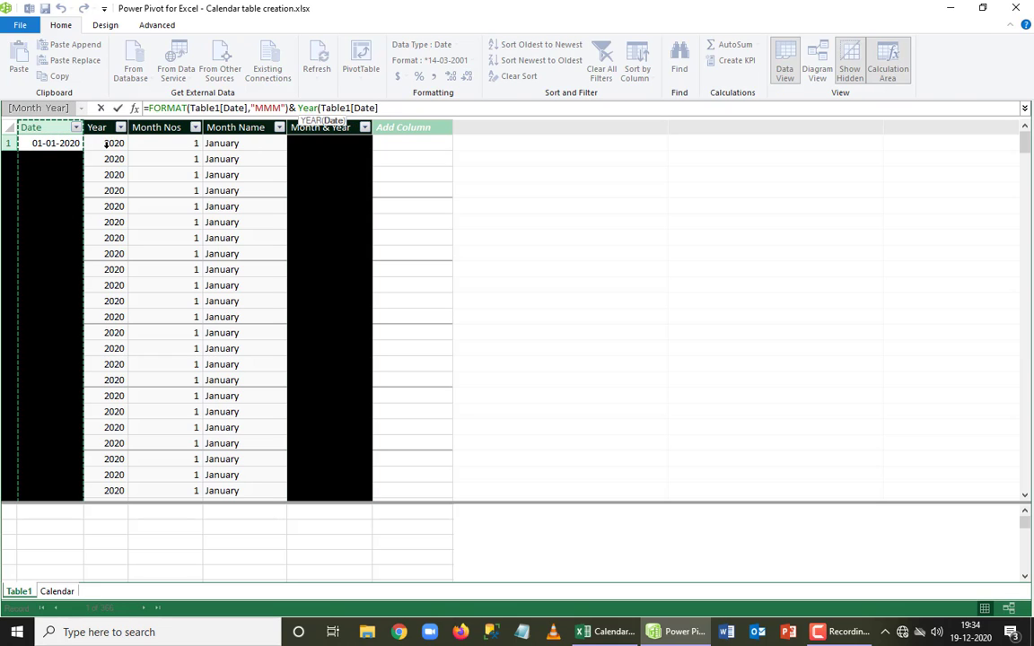
pyautogui.write(')')
pyautogui.press('Return')
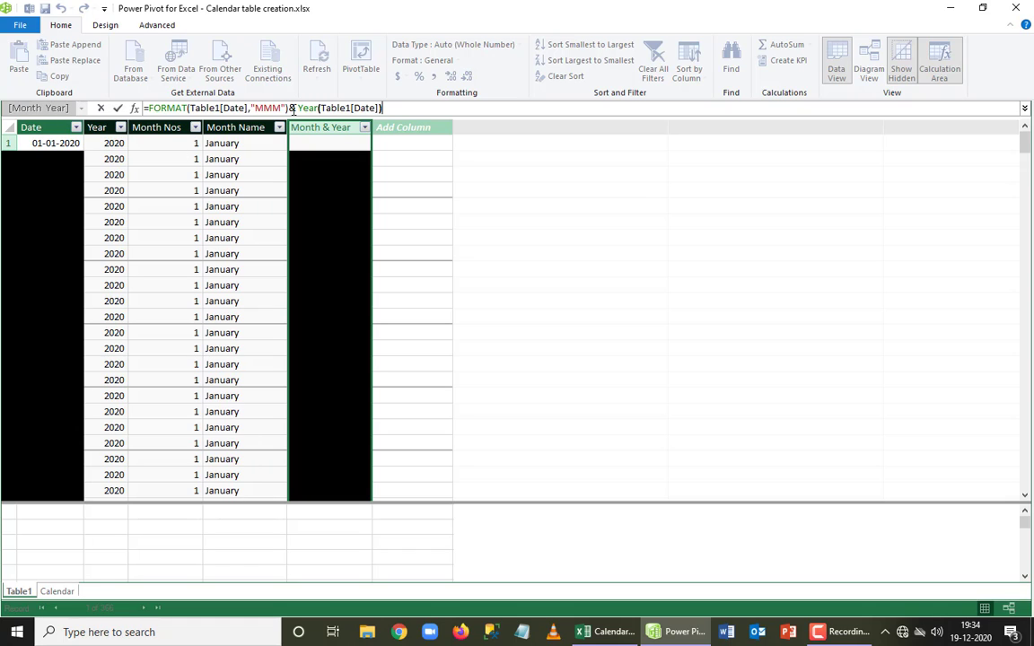
pyautogui.write('"')
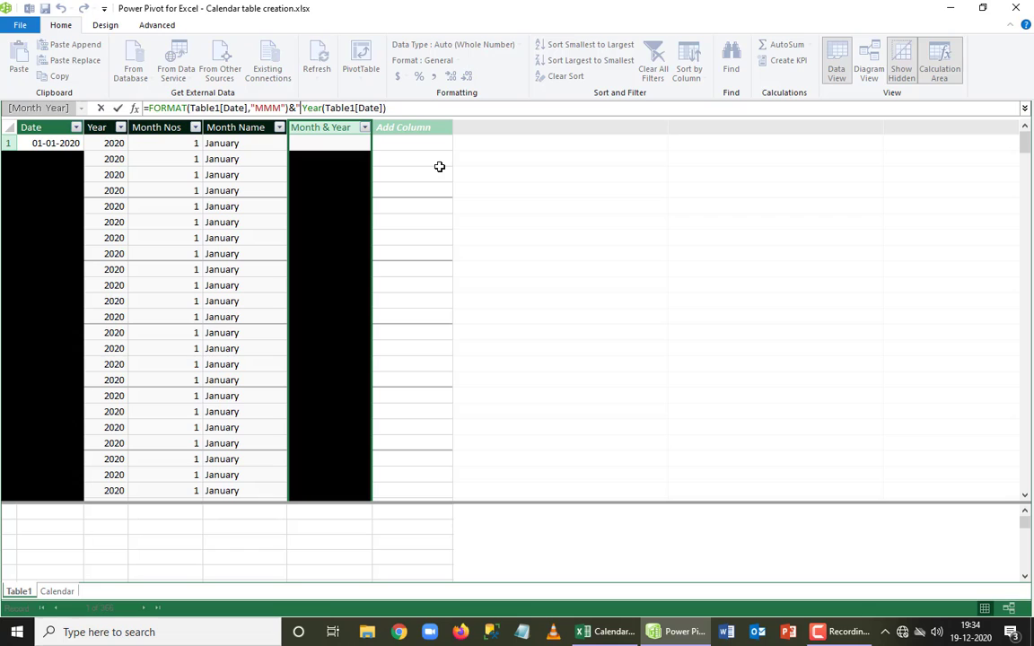
pyautogui.write(' "')
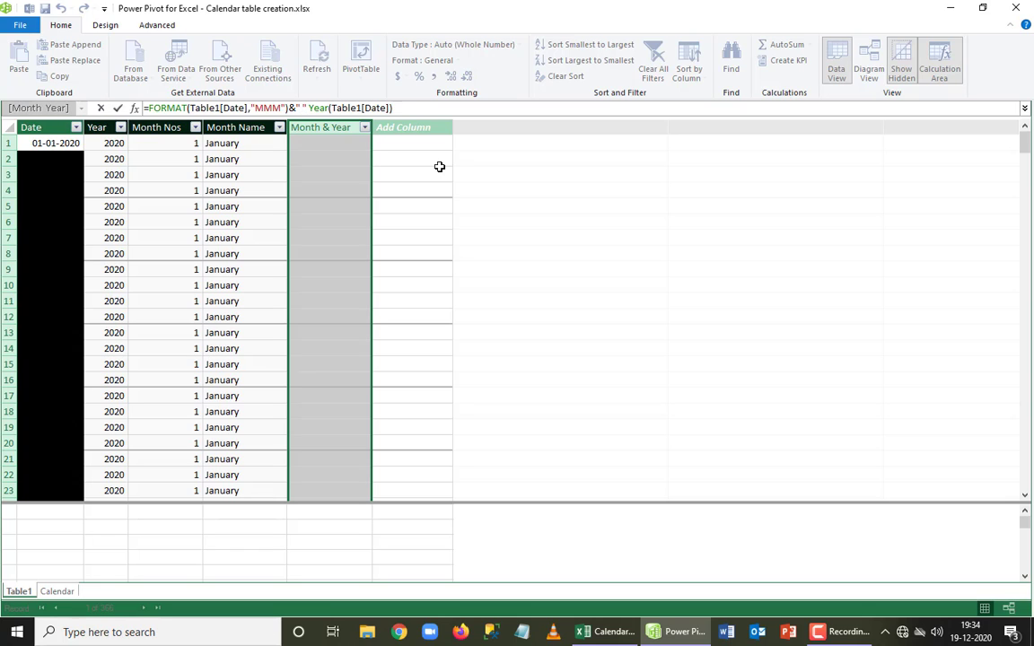
pyautogui.press('BackSpace')
pyautogui.write('&')
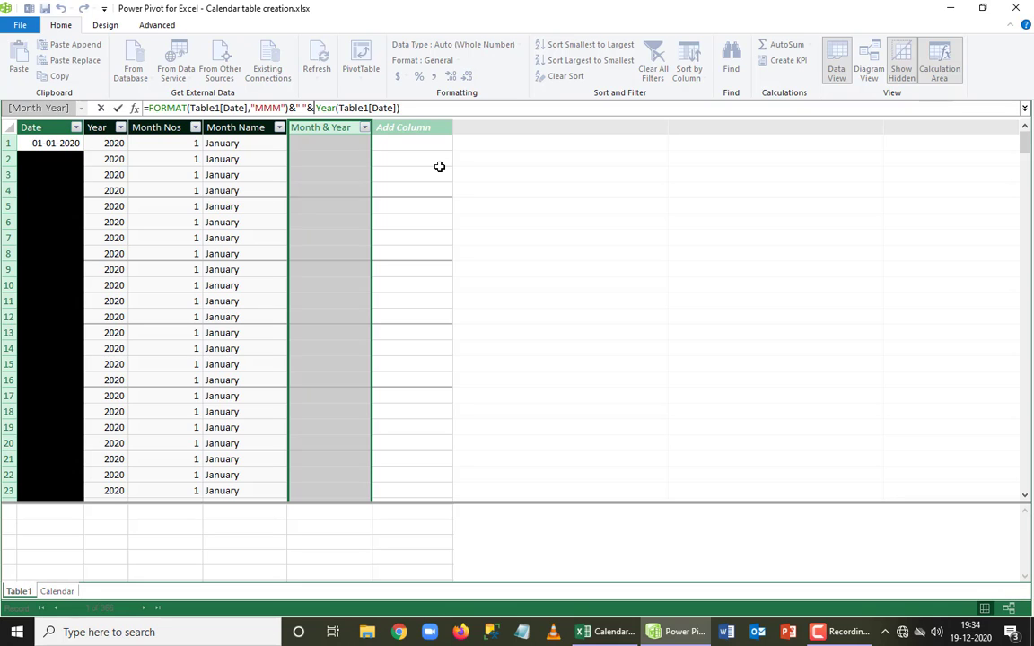
pyautogui.press('Return')
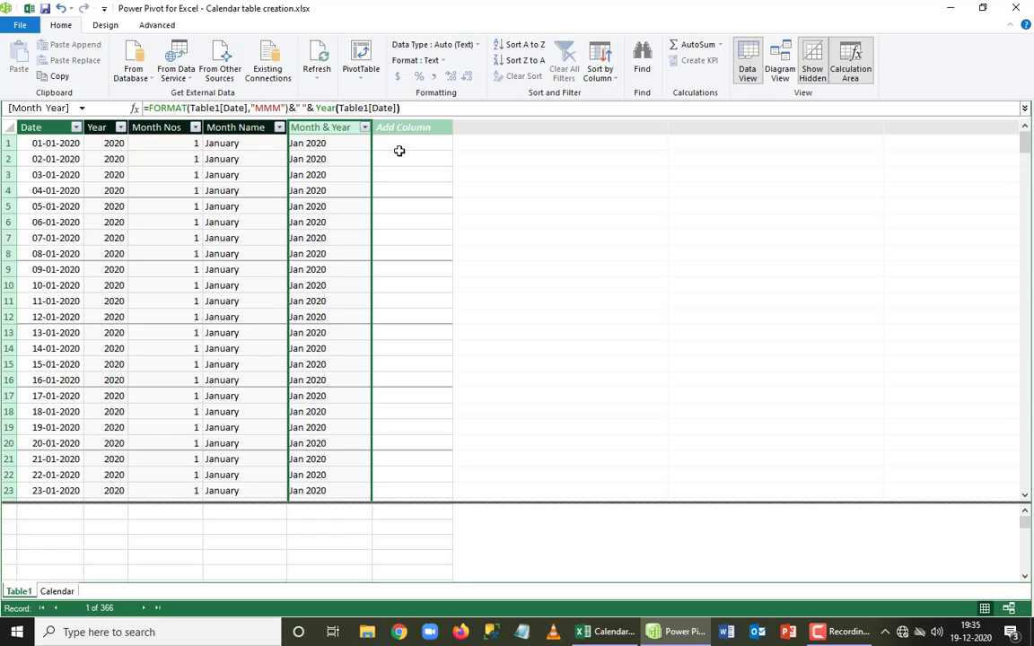
# Add a new column named Quarter No after the Month & Year column
pyautogui.click(429, 129)
pyautogui.doubleClick(429, 129)
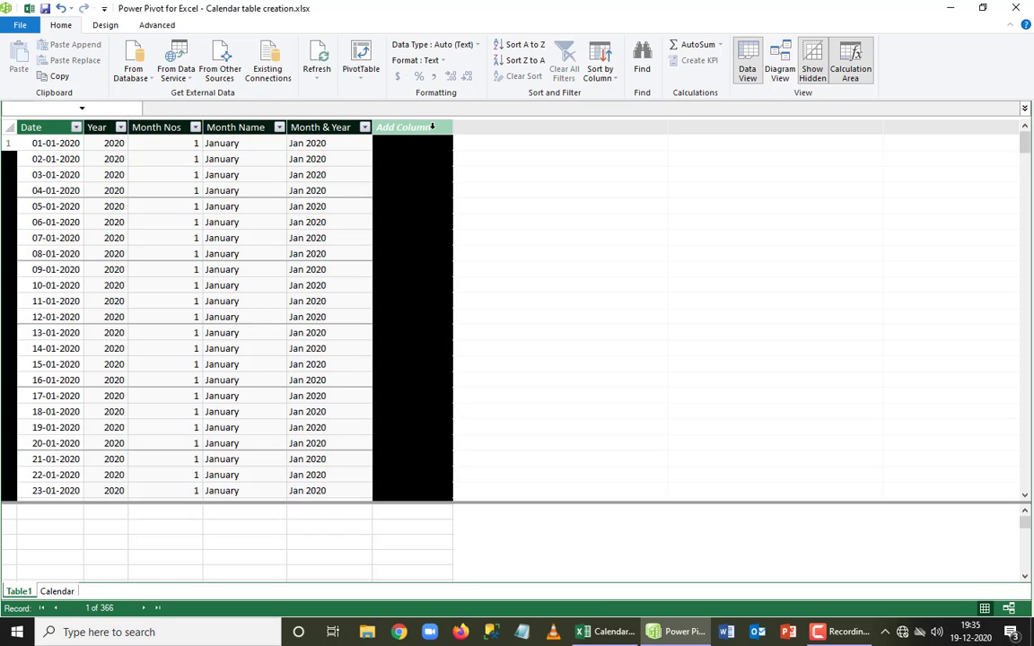
pyautogui.write('Add Qu')
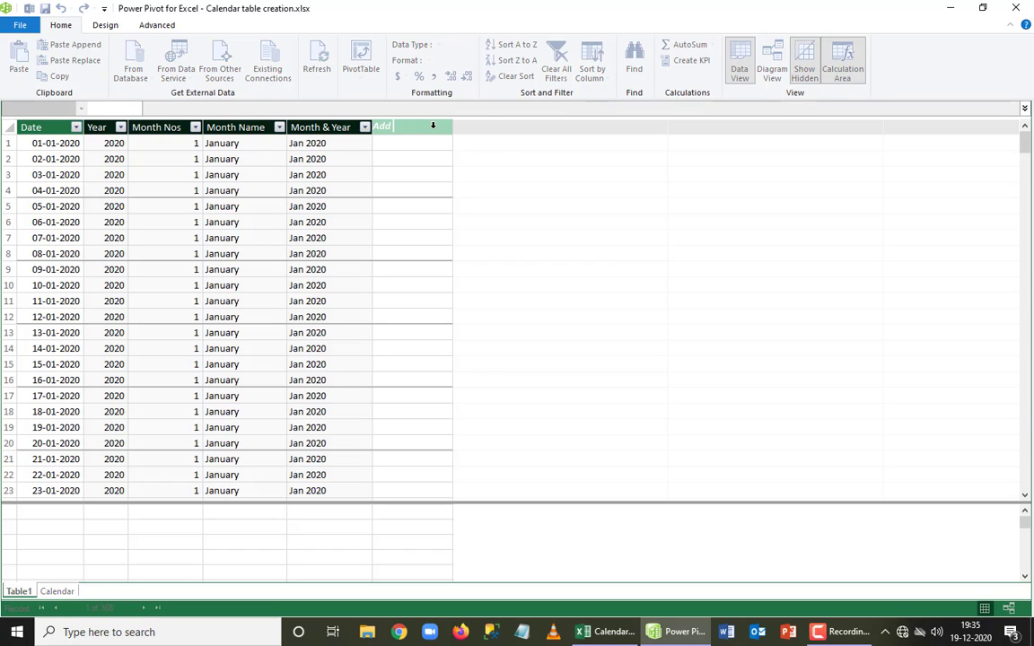
pyautogui.press('BackSpace')
pyautogui.press('BackSpace')
pyautogui.press('BackSpace')
pyautogui.press('BackSpace')
pyautogui.press('BackSpace')
pyautogui.press('BackSpace')
pyautogui.write('Quarter No')
pyautogui.press('Return')
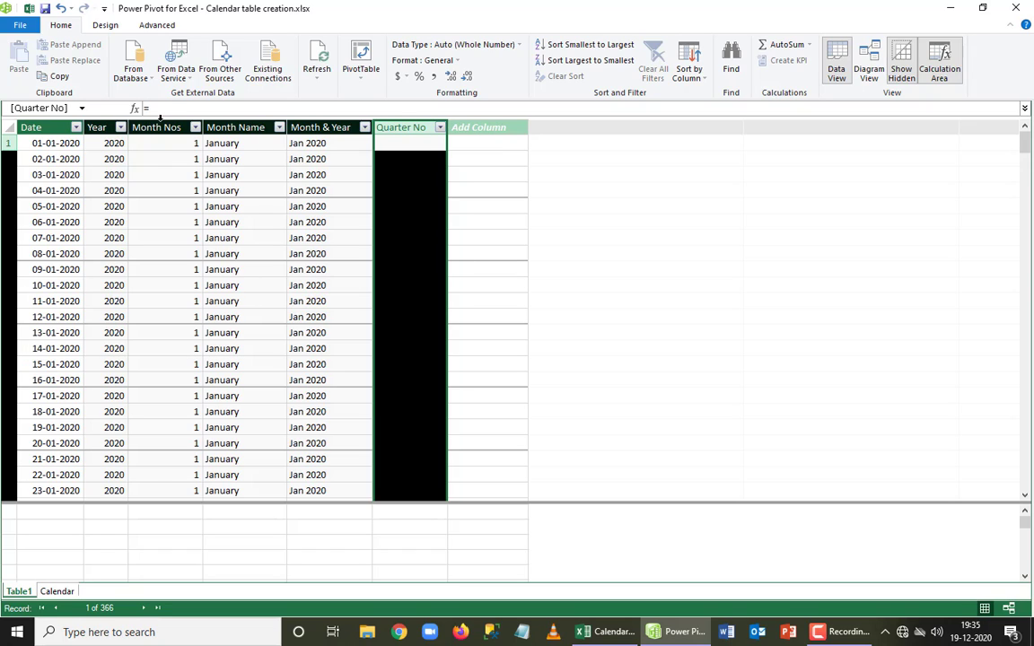
# Enter the quarter calculation =CEILING(Table1[Month Nos],3)/3 as the Quarter No column's formula
pyautogui.write('C')
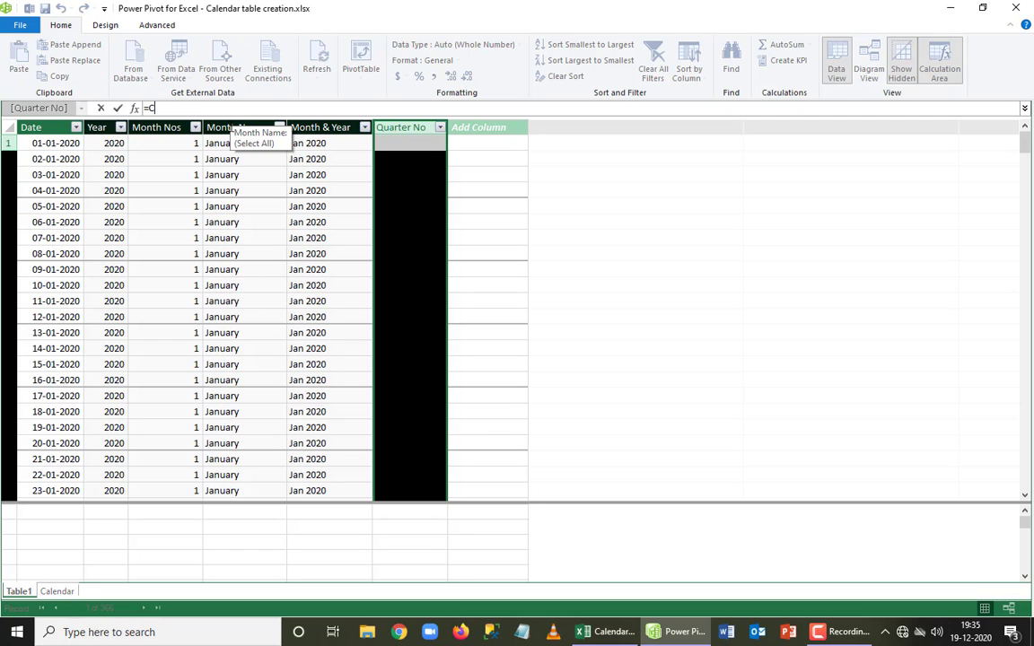
pyautogui.write('eil')
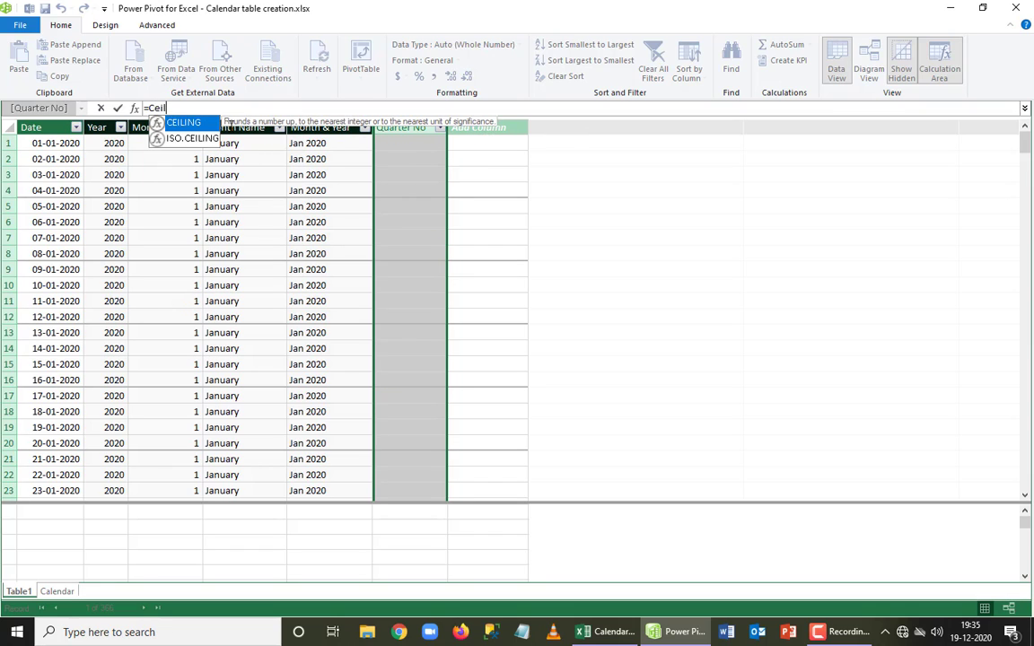
pyautogui.press('Tab')
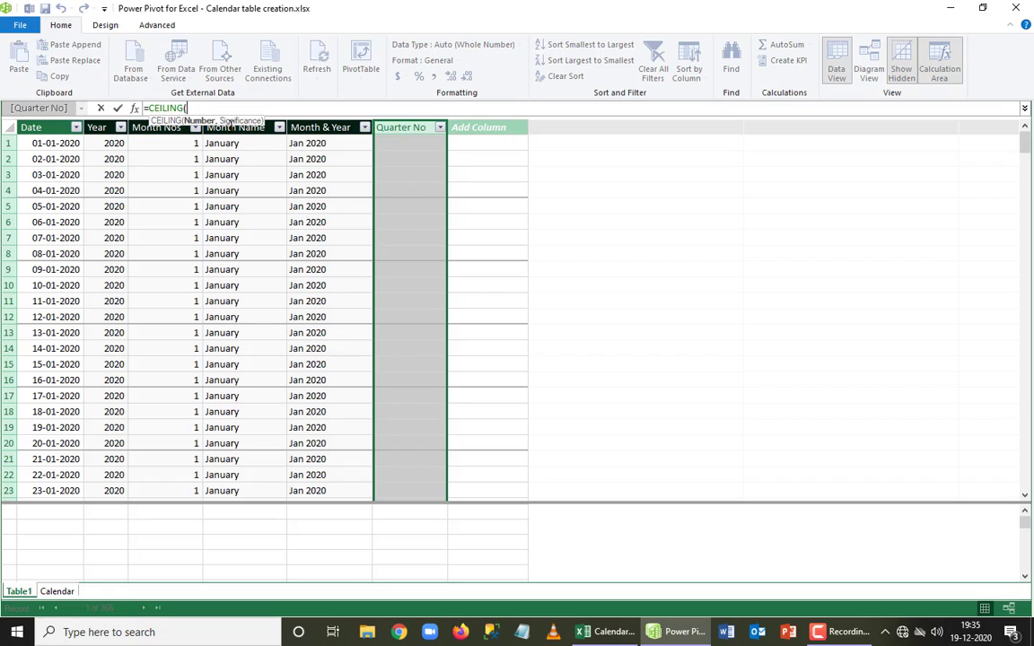
pyautogui.click(134, 171)
pyautogui.write('Table1')
pyautogui.doubleClick(213, 196)
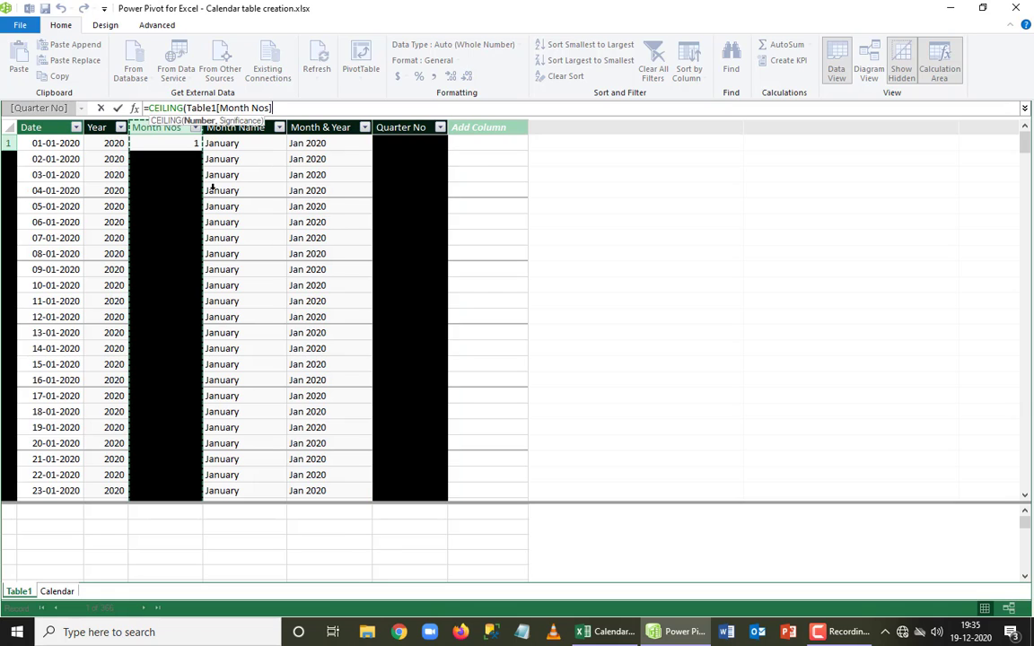
pyautogui.write(',3)')
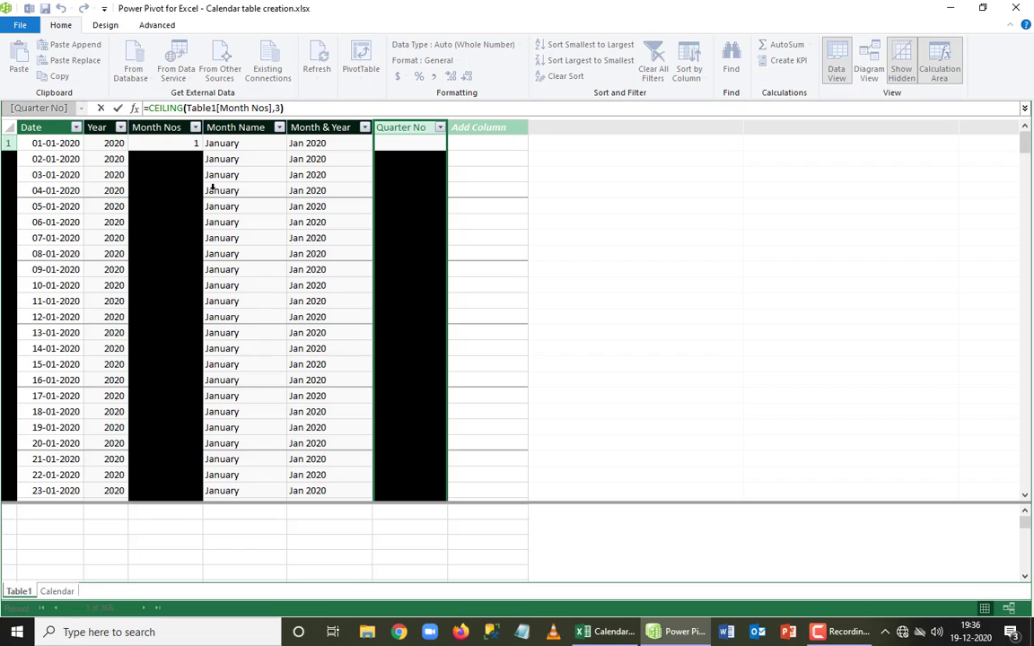
pyautogui.write('/3')
pyautogui.press('Return')
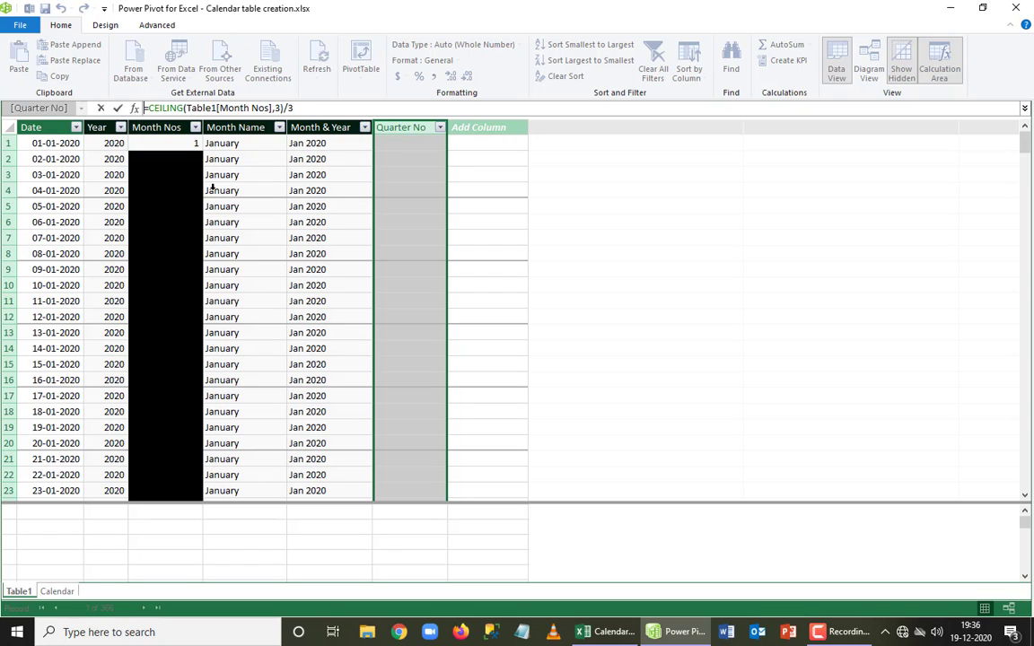
# Wrap the quarter calculation so the Quarter No column's formula is =CONCATENATE("Qtr ",CEILING(Table1[Month Nos],3)/3)
pyautogui.write('C')
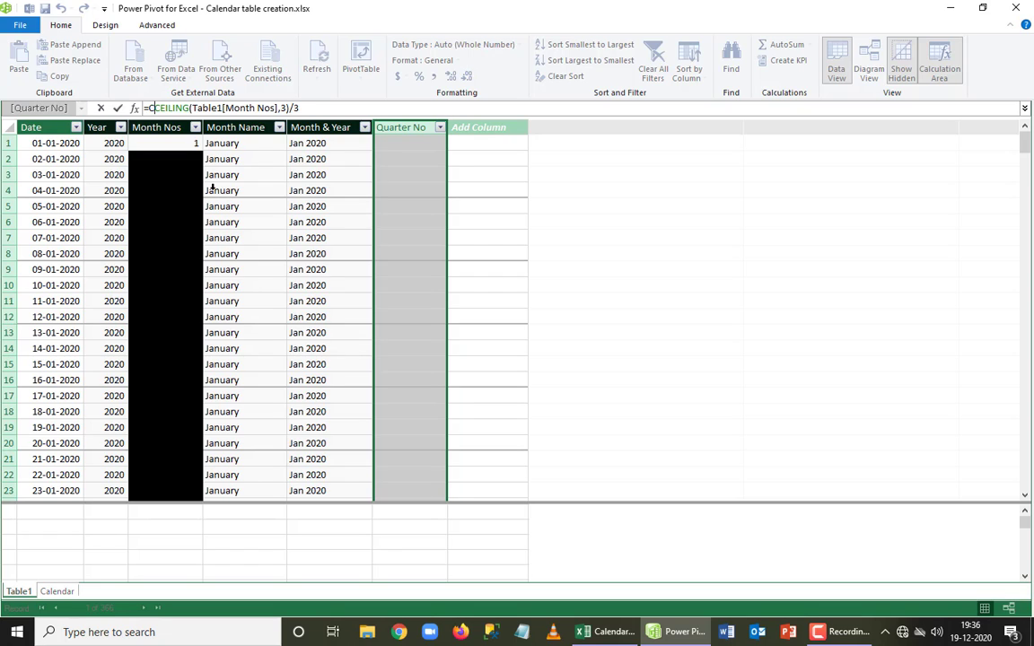
pyautogui.write('onc')
pyautogui.press('Tab')
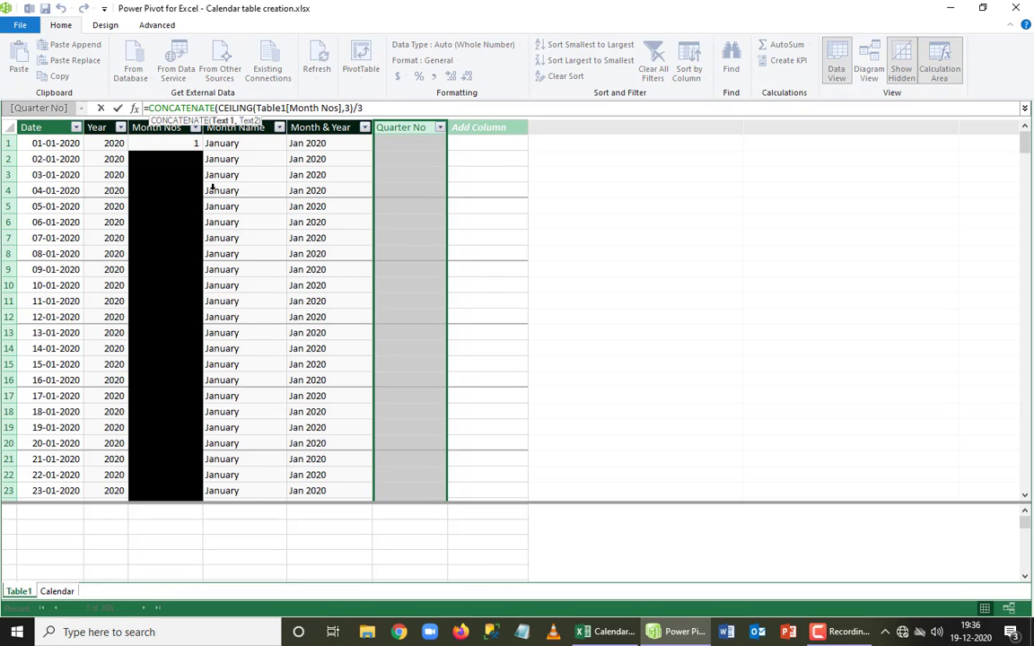
pyautogui.write('"')
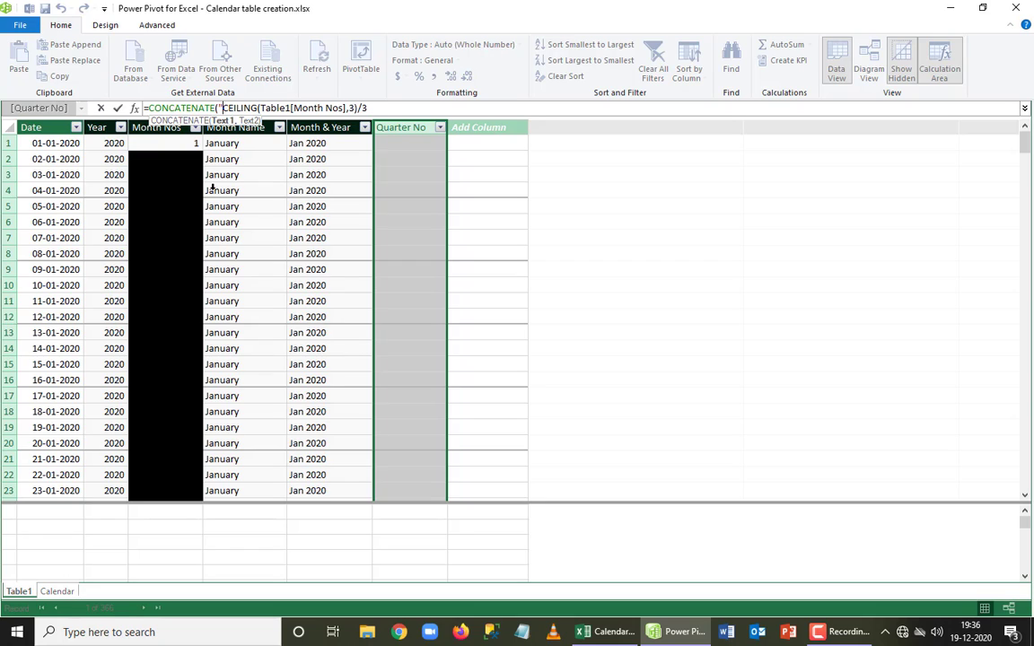
pyautogui.write('Qtr "')
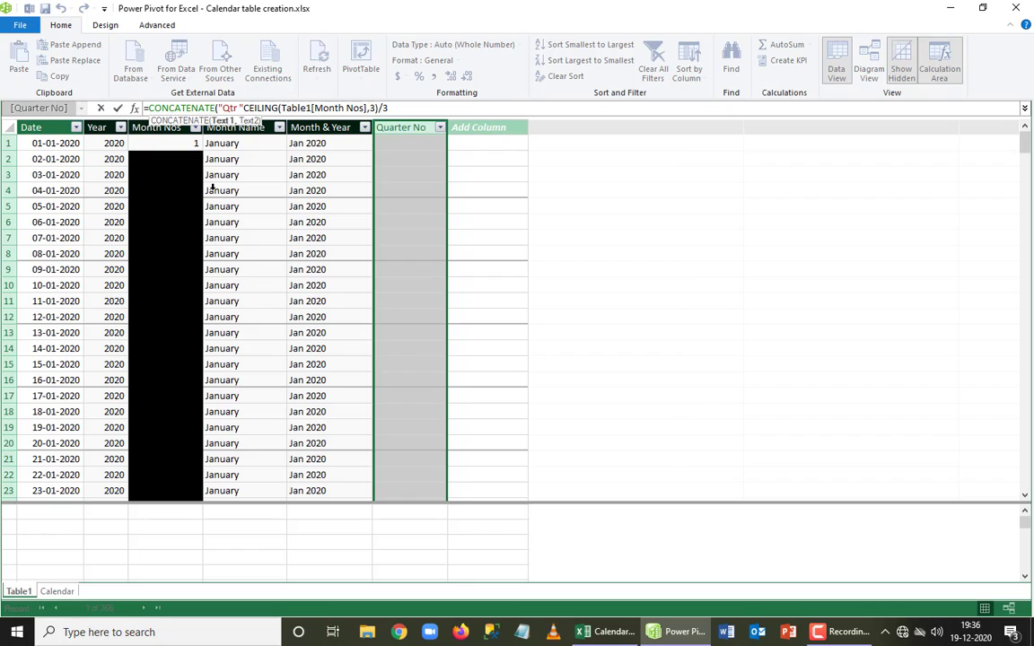
pyautogui.write(',')
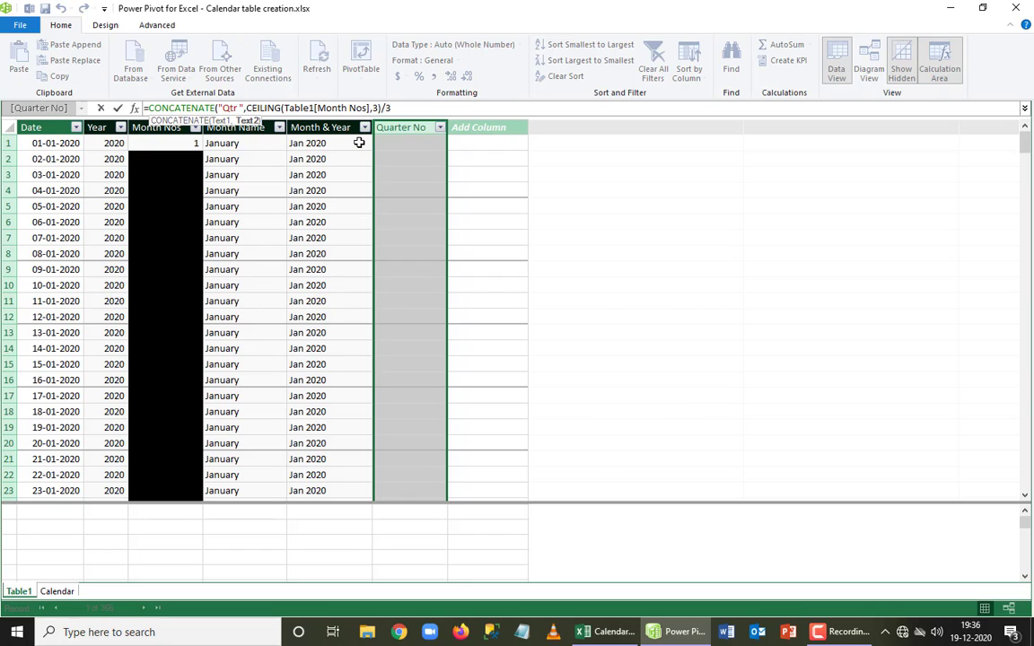
pyautogui.click(402, 109)
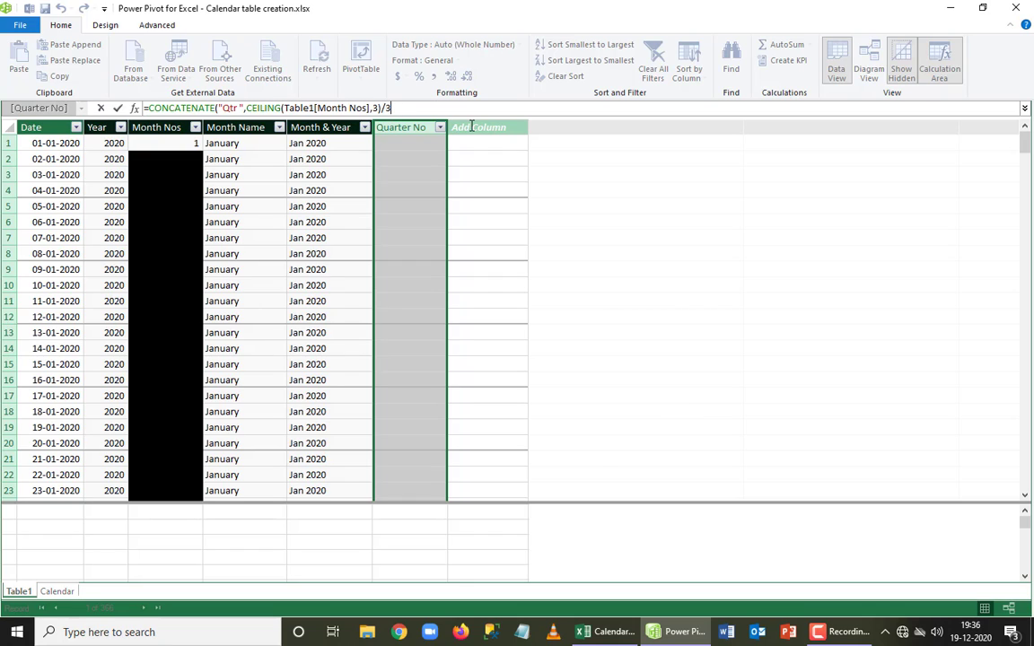
pyautogui.write(')')
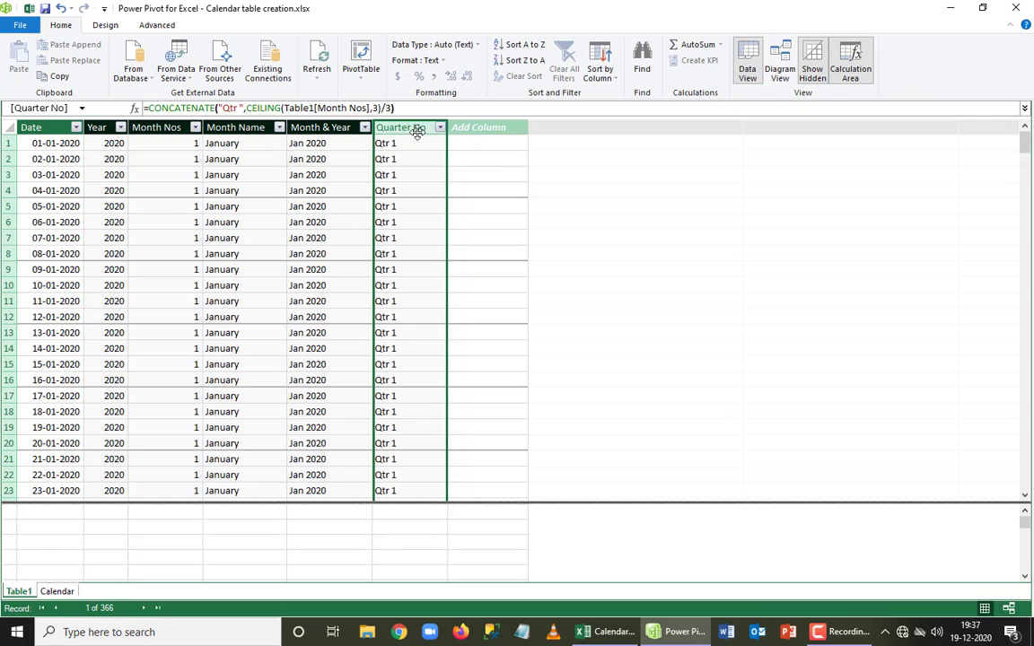
# Filter the Month Name column to show only April so the quarter labels can be checked
pyautogui.keyDown('shift'); pyautogui.click(278, 130); pyautogui.keyUp('shift')
pyautogui.click(279, 130)
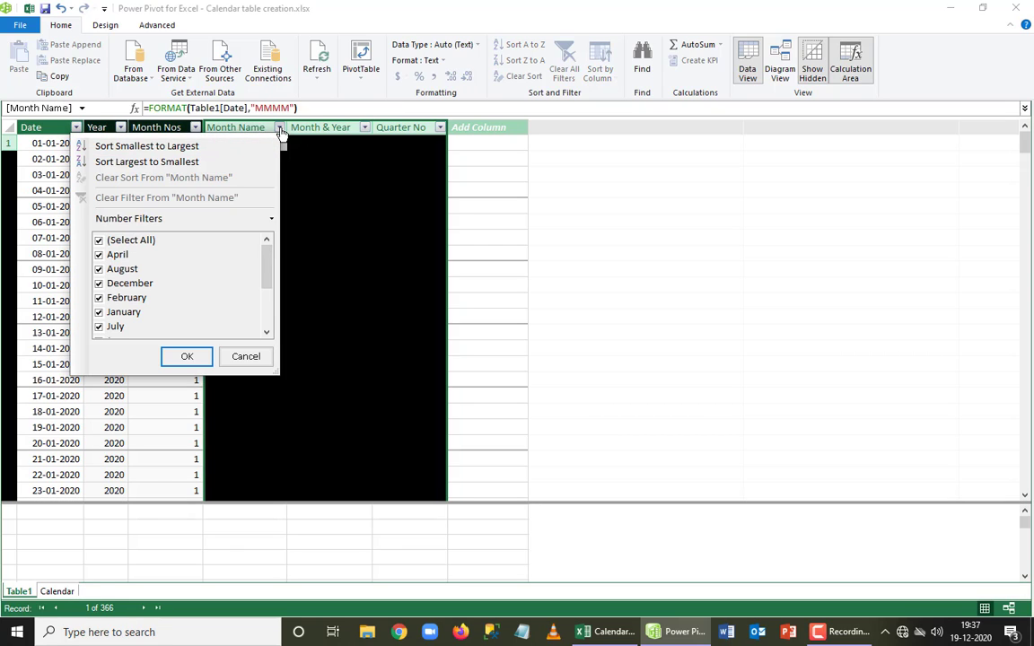
pyautogui.click(99, 240)
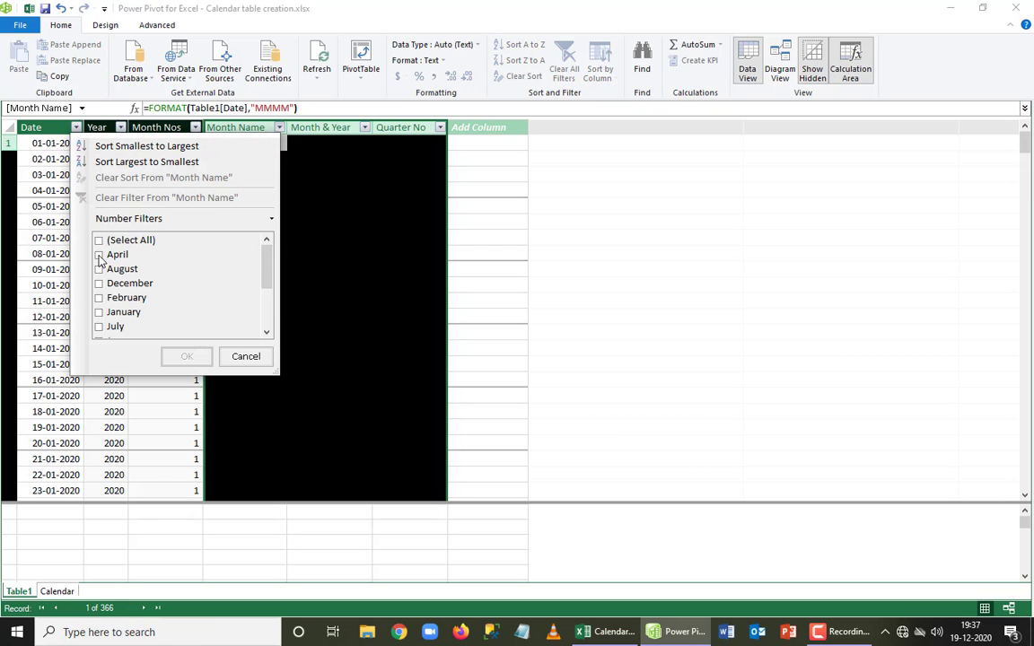
pyautogui.click(99, 255)
pyautogui.click(189, 356)
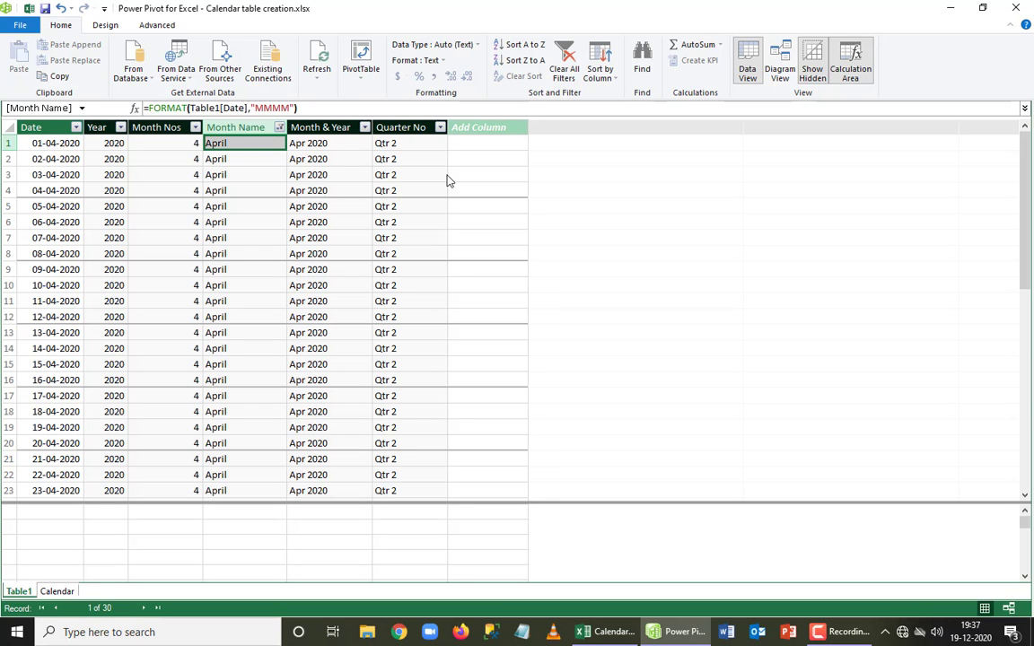
# Restore all months in the Month Name column's filter
pyautogui.click(280, 127)
pyautogui.click(99, 239)
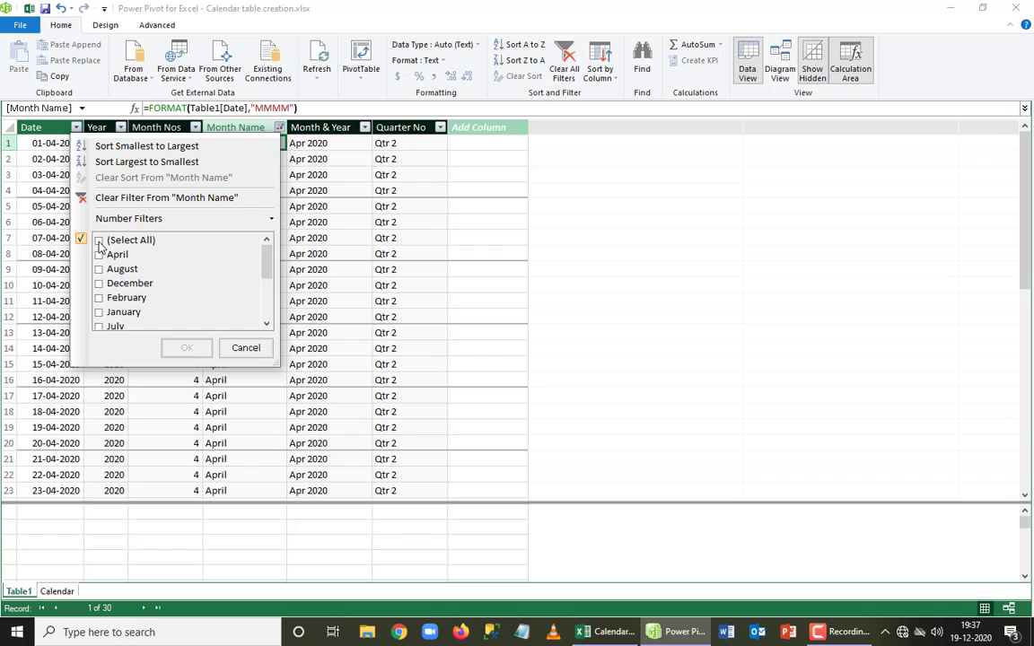
pyautogui.click(99, 239)
pyautogui.click(185, 349)
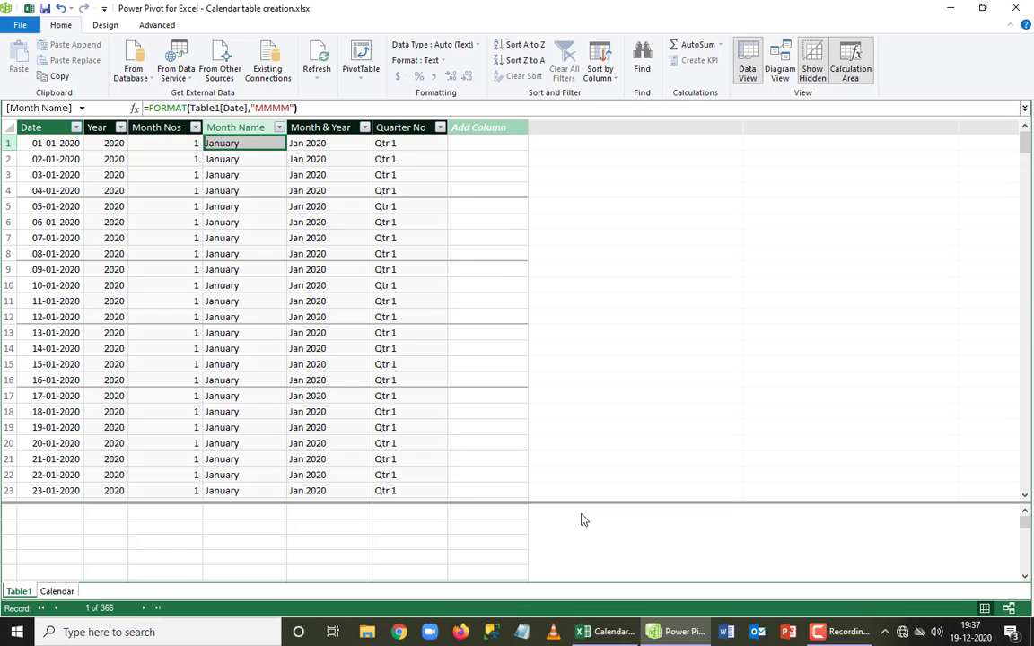
# Close the Power Pivot window and switch to Sheet1 of the Excel workbook
pyautogui.click(1016, 8)
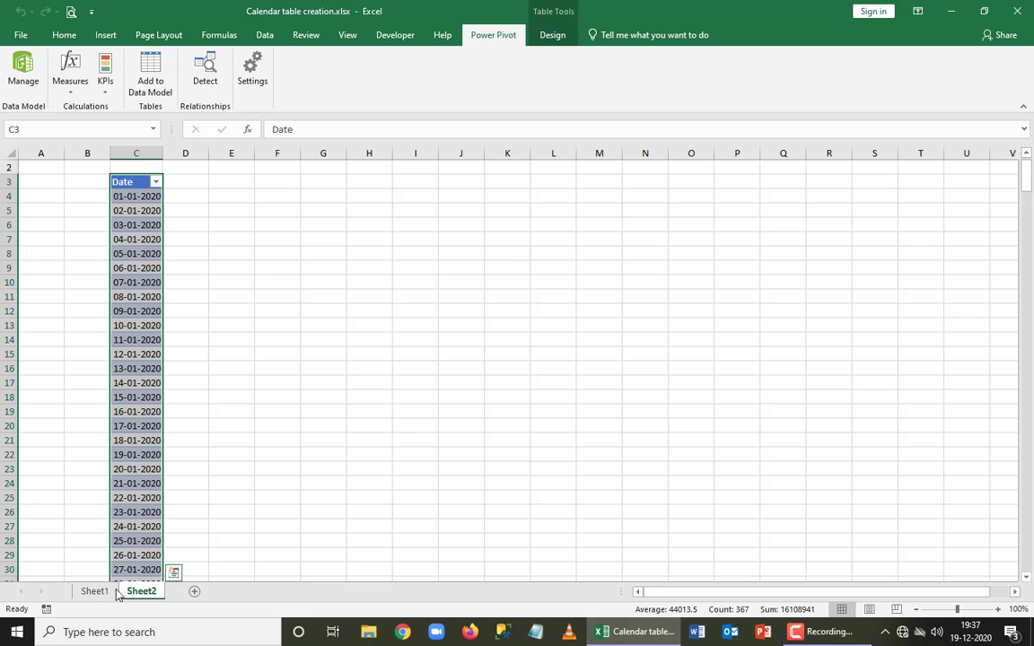
pyautogui.click(95, 592)
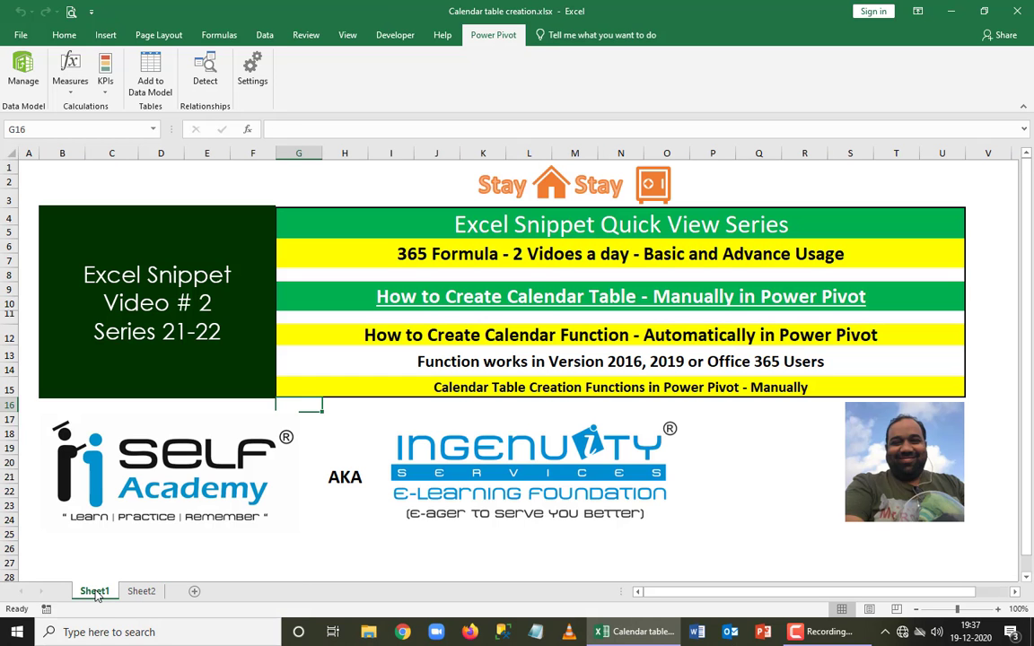